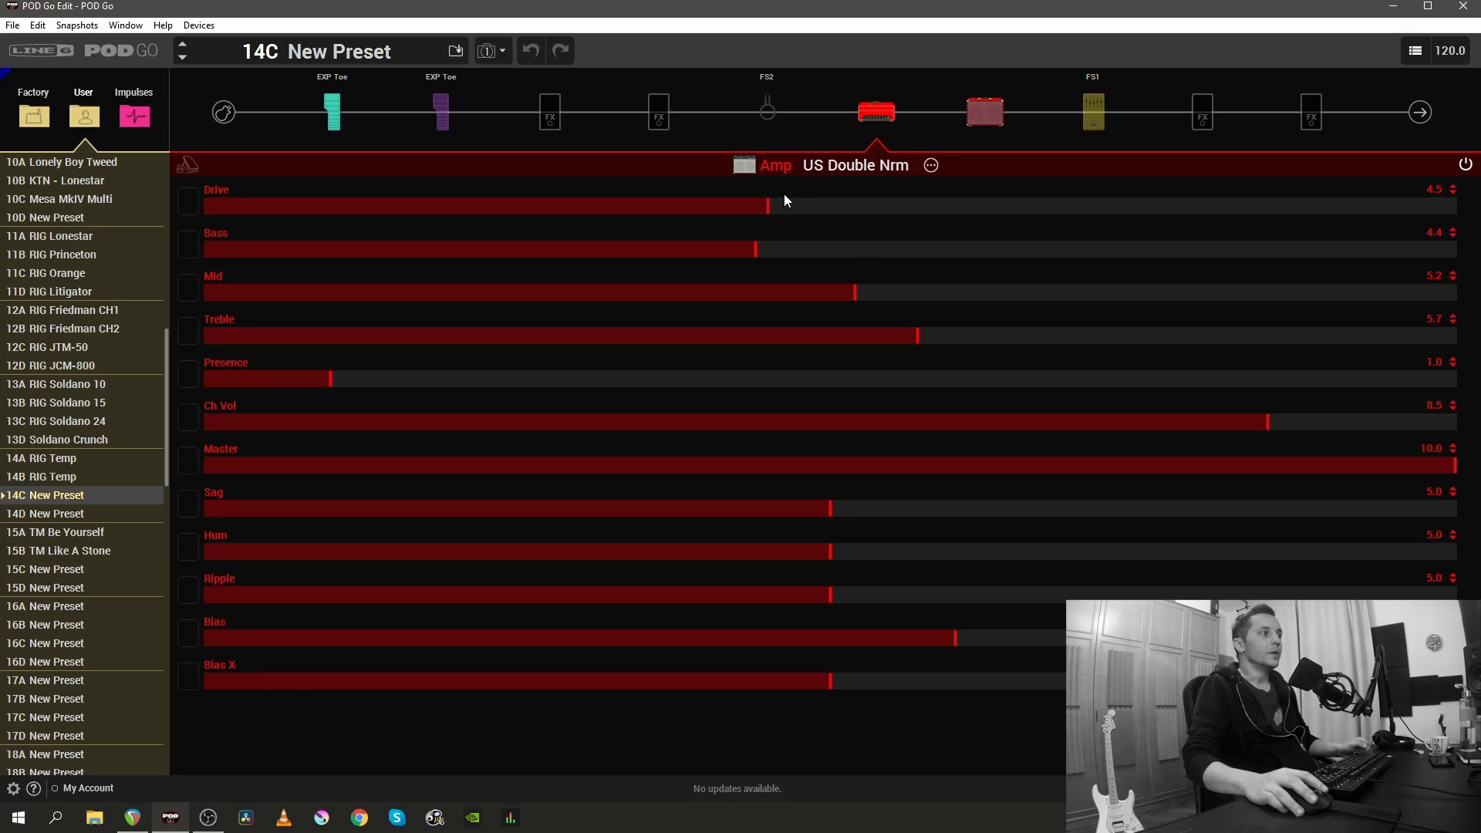
- Set the US Double Nrm amp's Drive, Bass, Mid and Treble to 6.2
left_click(769, 207)
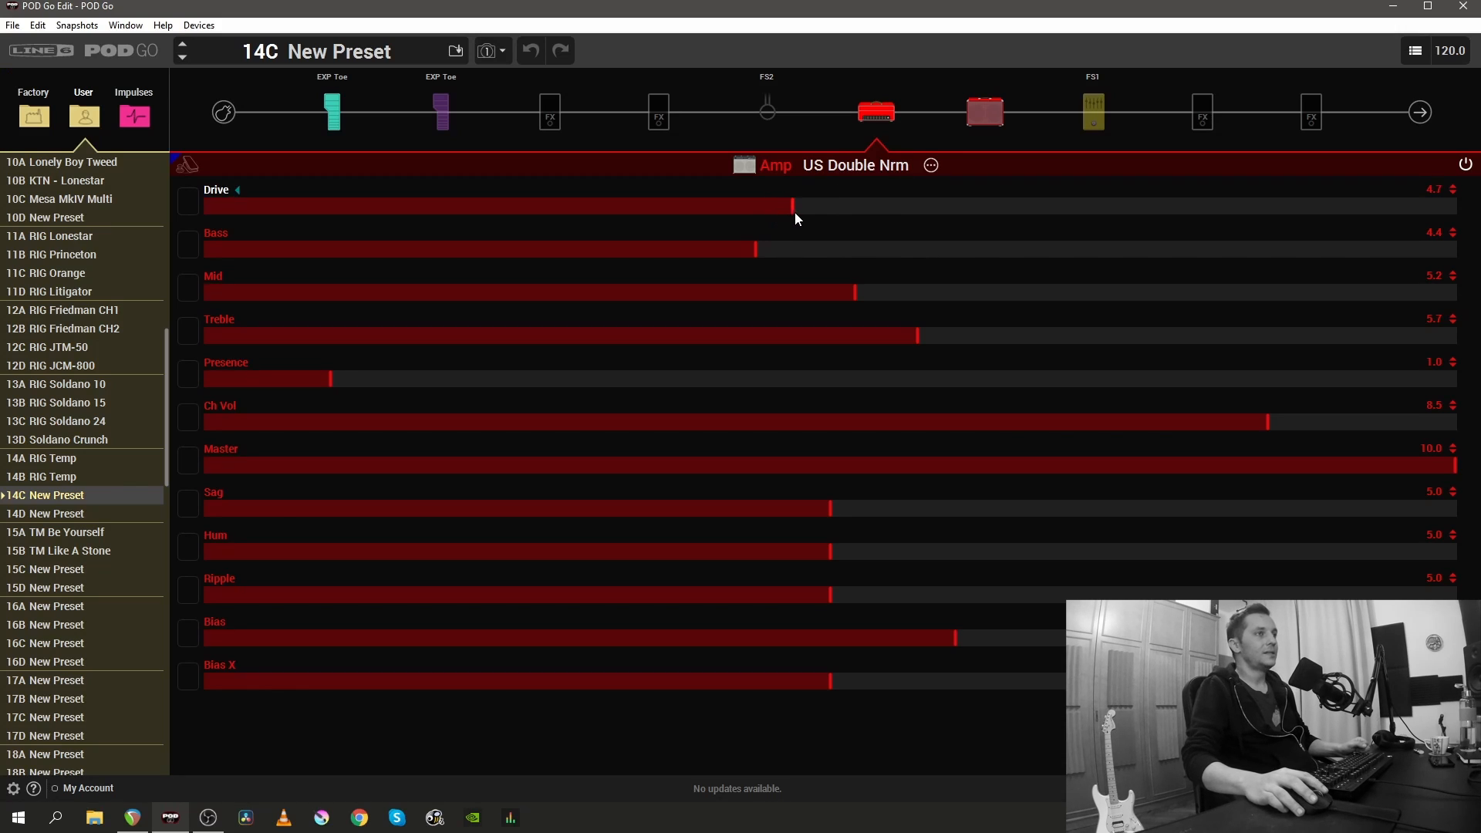
left_click_drag(854, 213, 980, 199)
left_click_drag(759, 236, 985, 240)
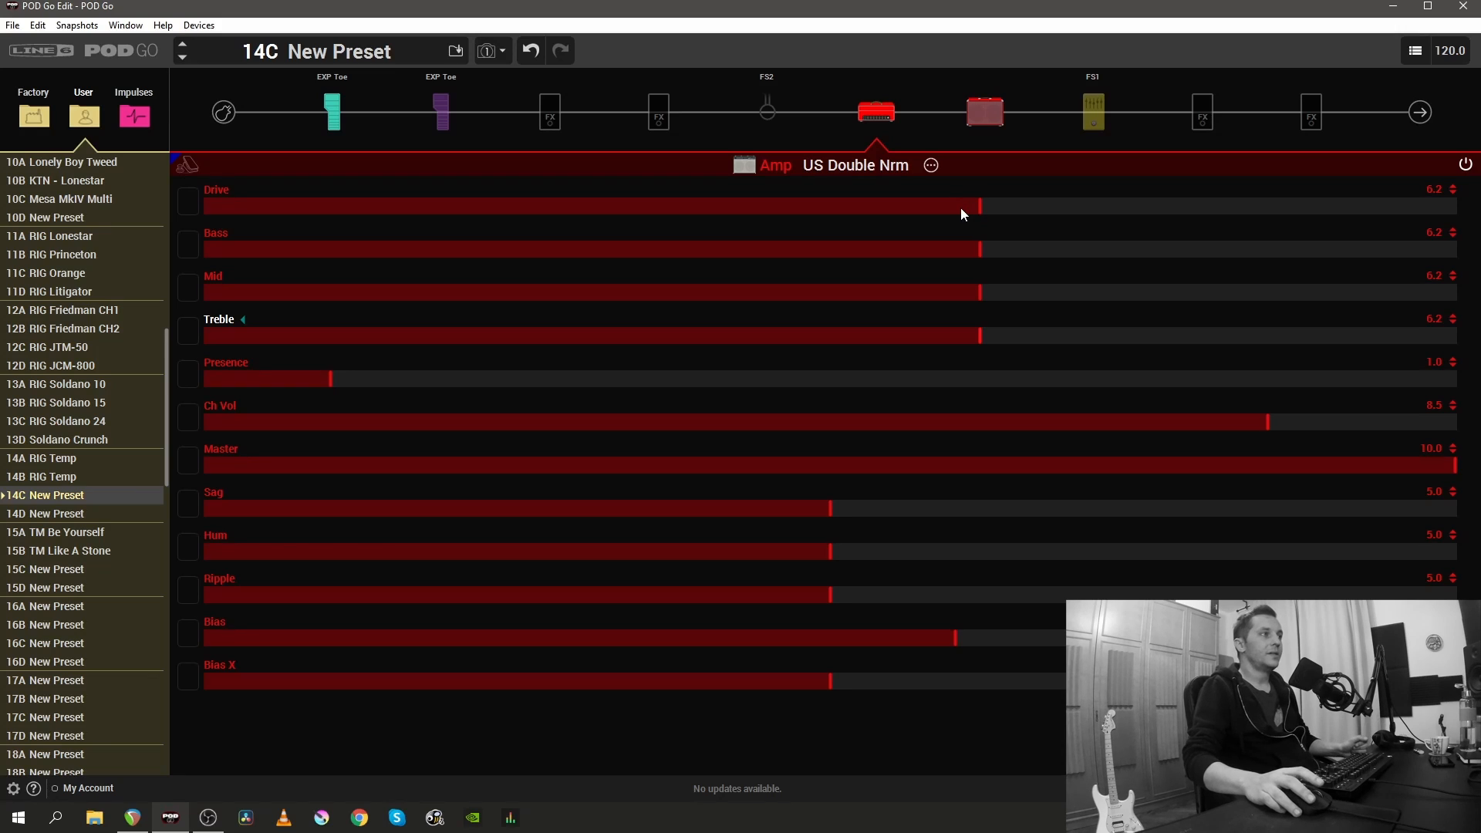
- Save the US Double Nrm amp's current settings as its user default
mouse_move(864, 111)
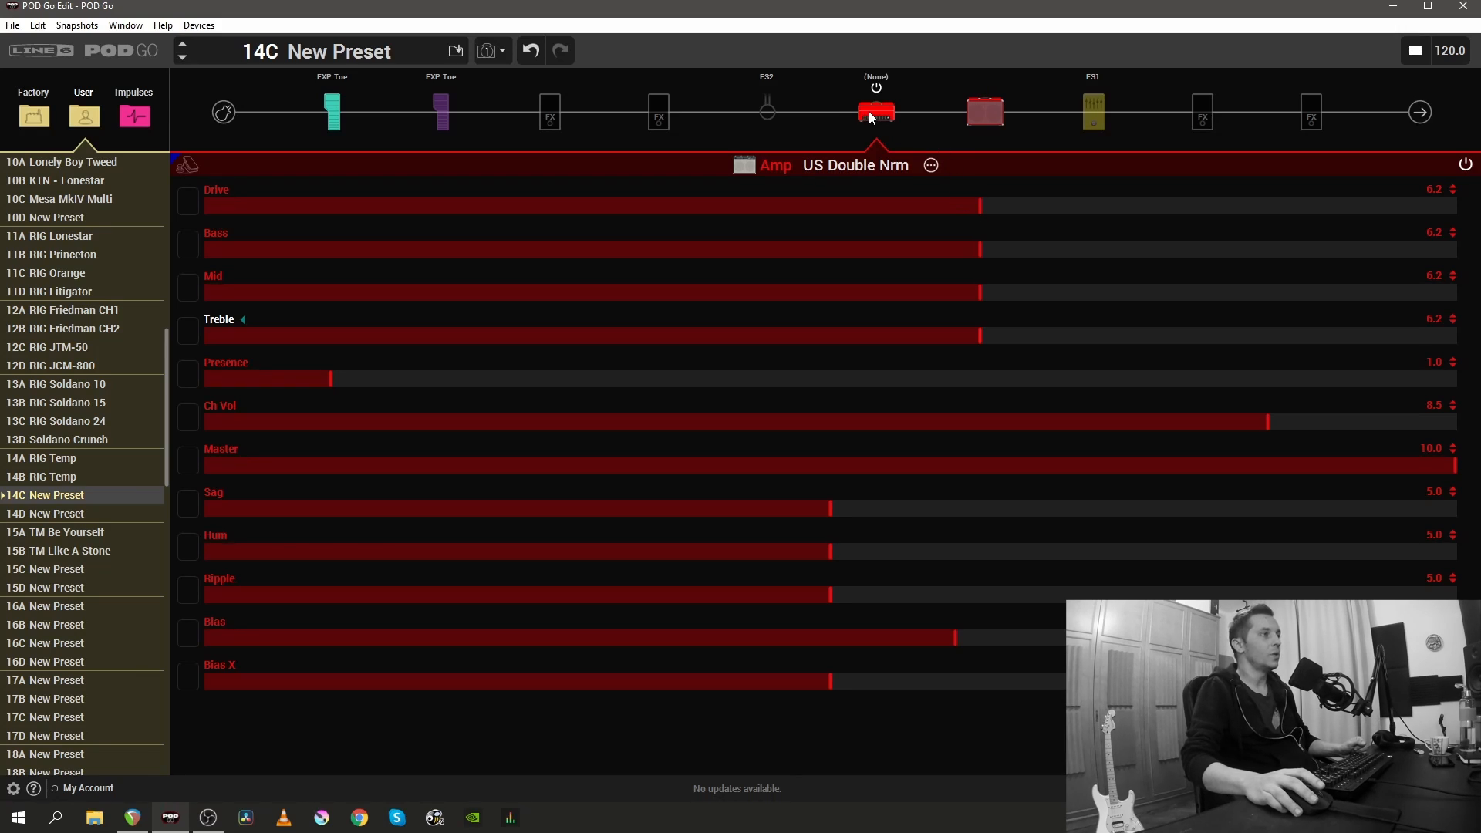
right_click(869, 113)
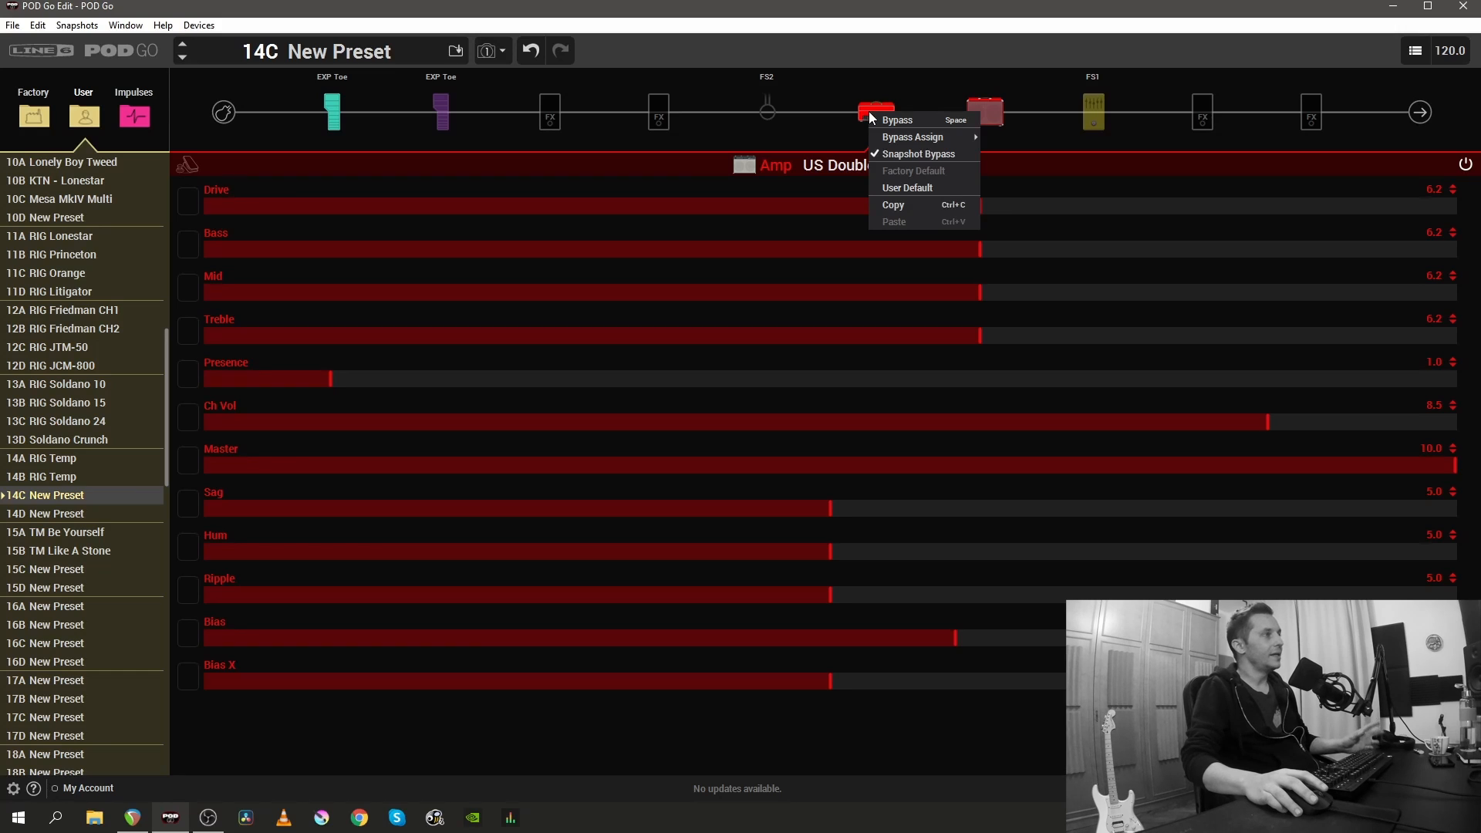
left_click(913, 189)
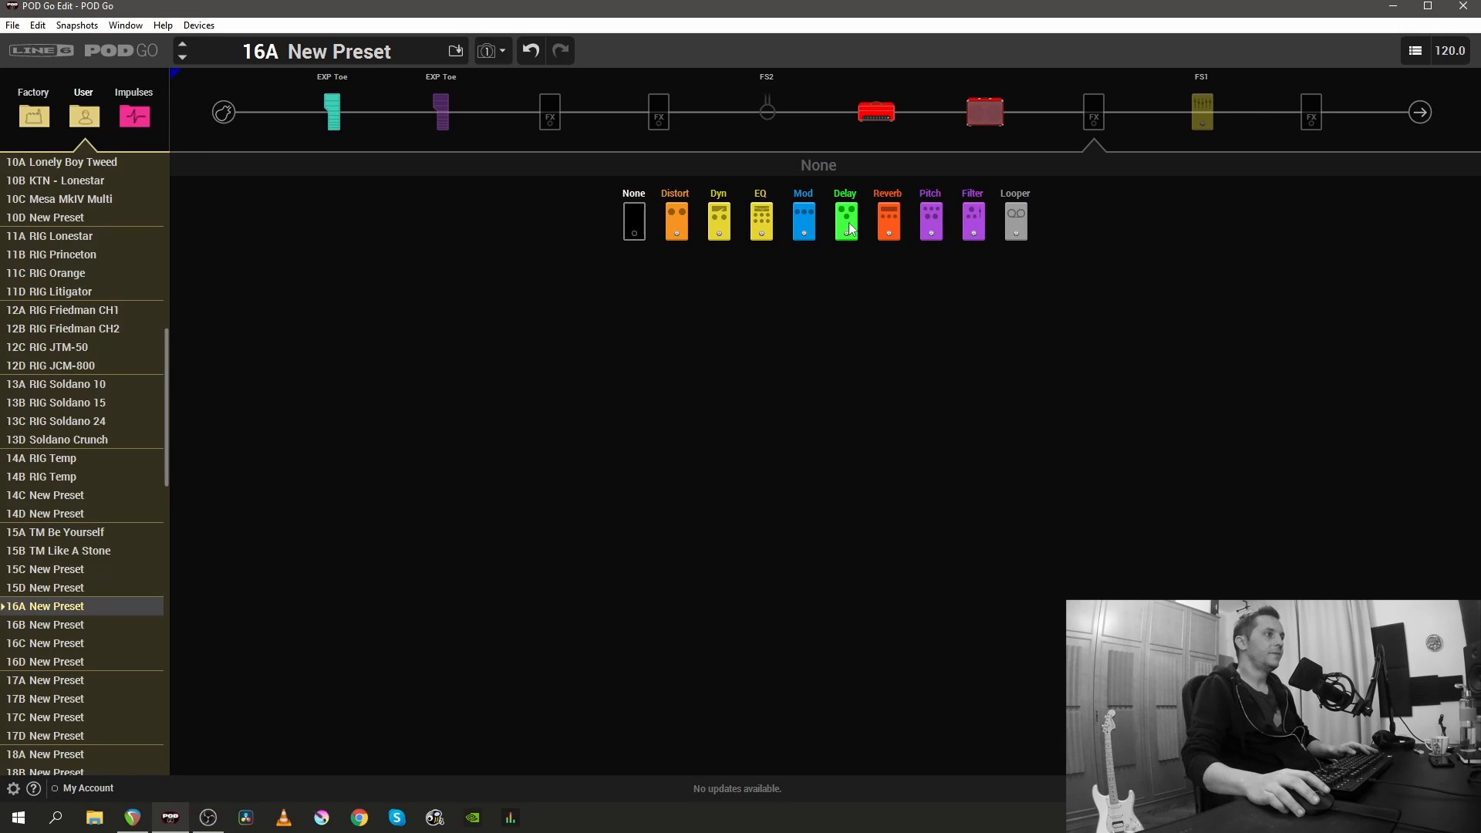
- Load the Elephant Man delay into the empty effects block after the cab in preset 16A
left_click(850, 228)
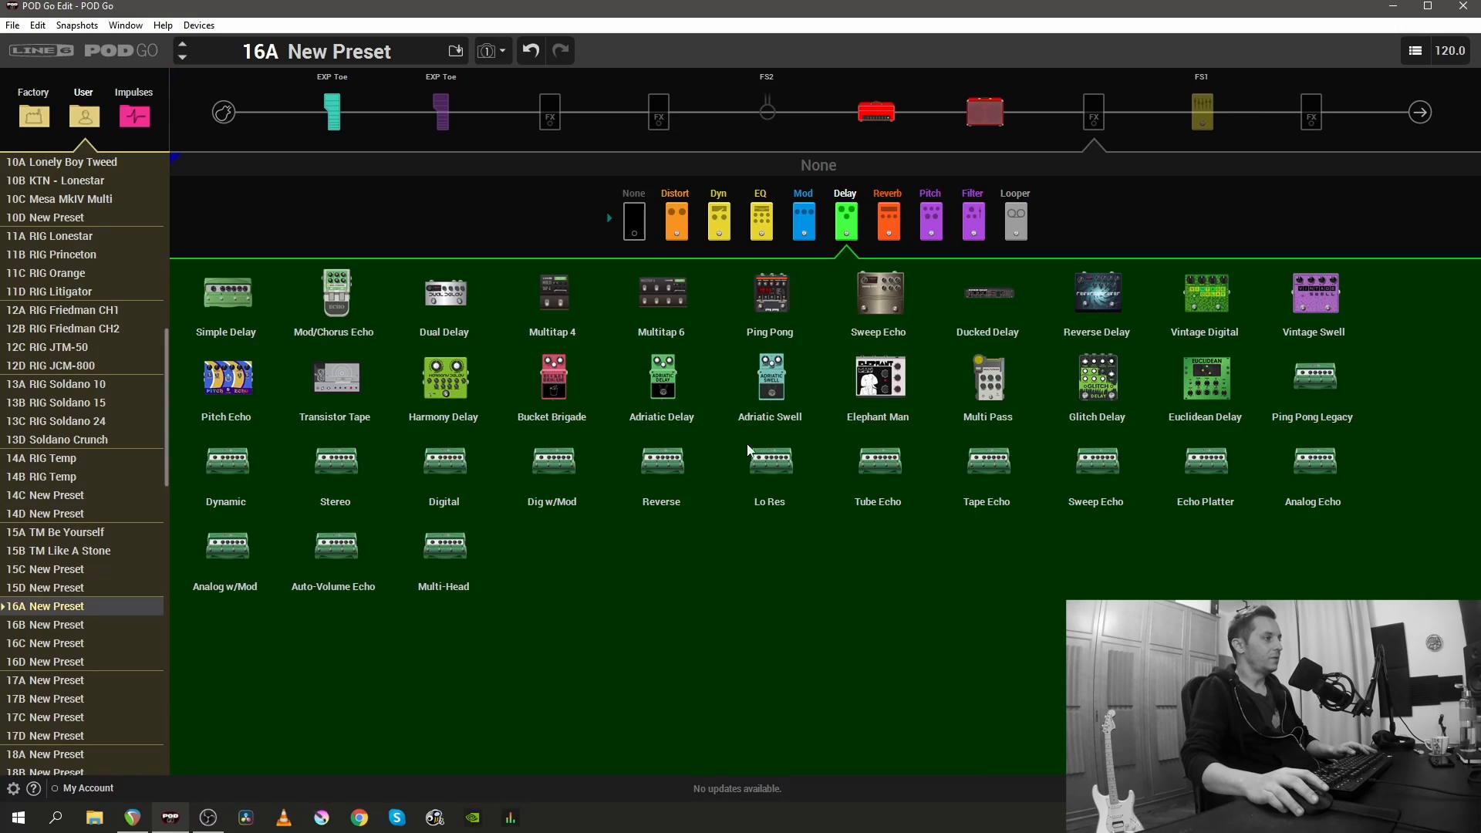
left_click(892, 403)
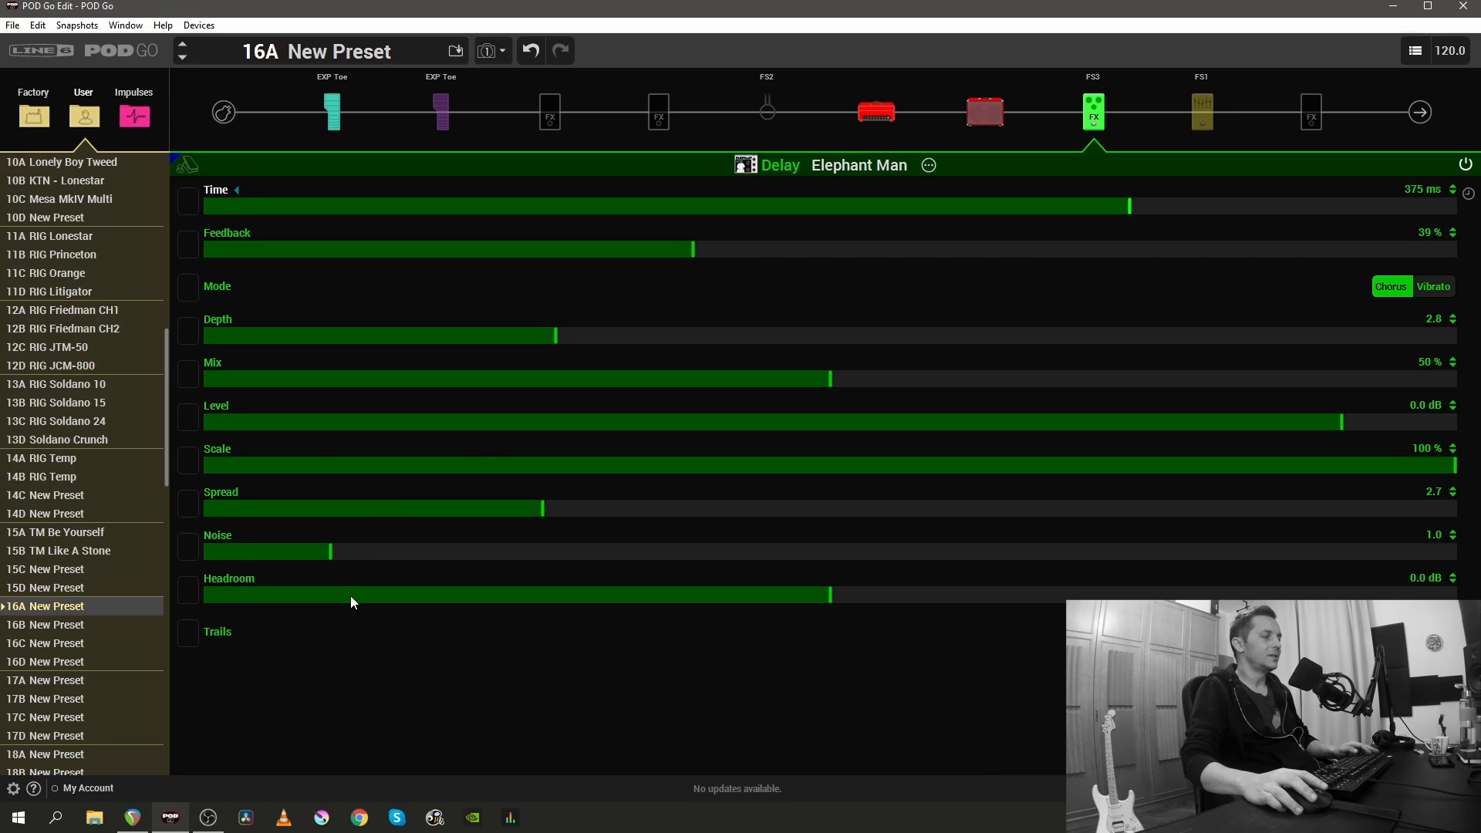
- Switch to REAPER, set the EchoBoy plug-in's style to Memory Man, and close the plug-in before returning to POD Go Edit
left_click(147, 829)
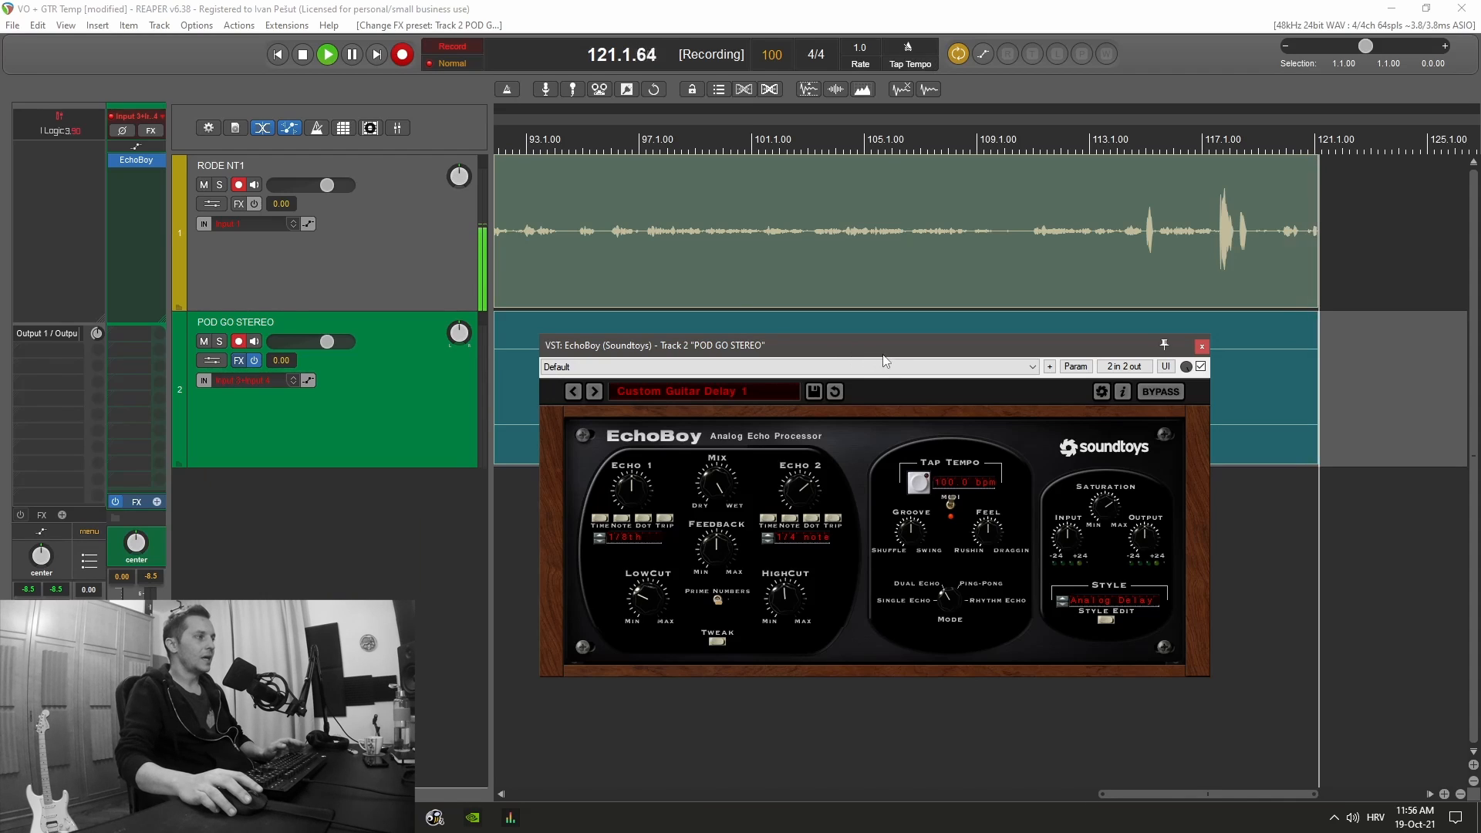
left_click(1081, 592)
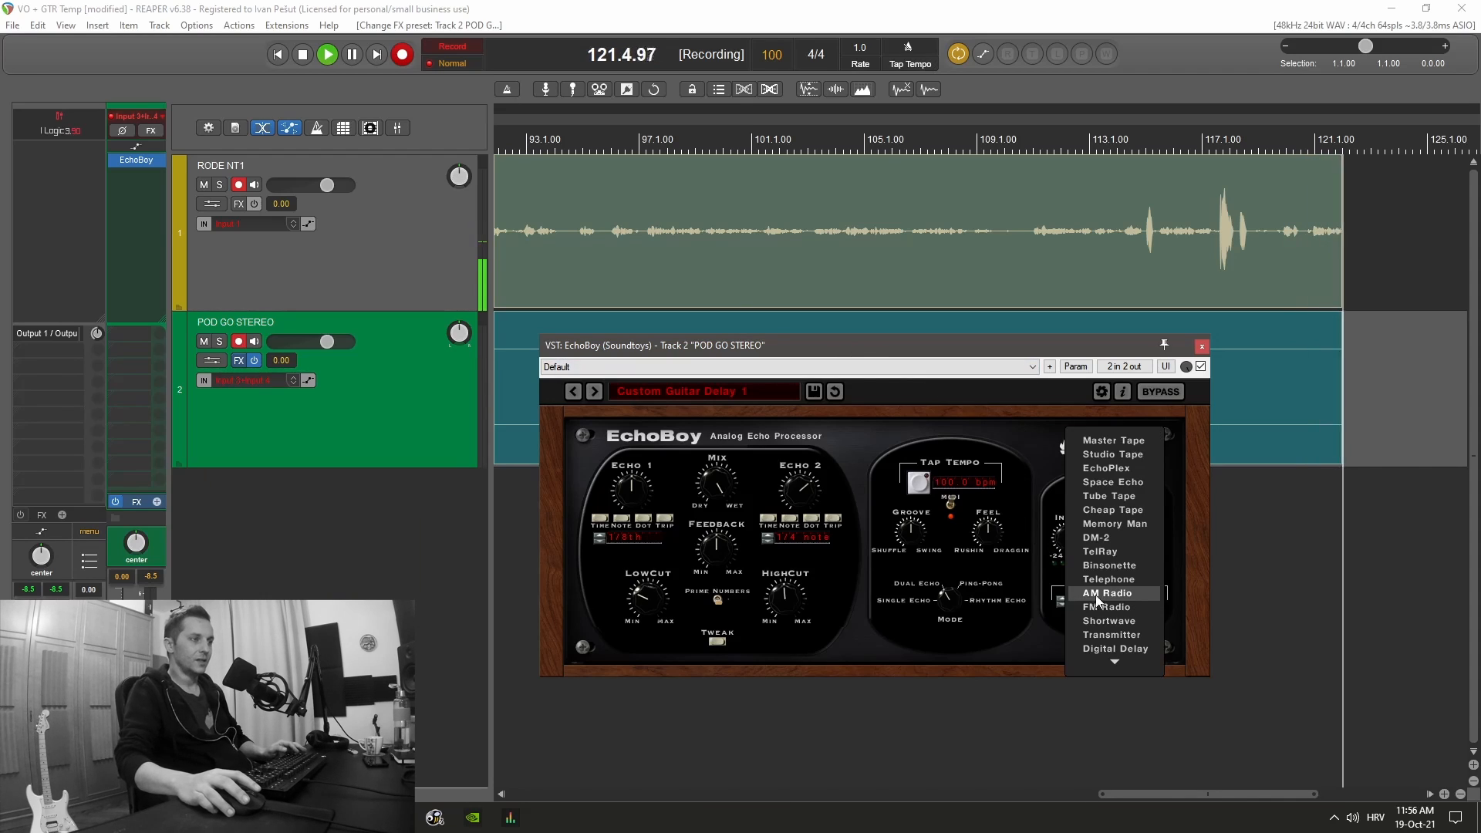
left_click(1132, 525)
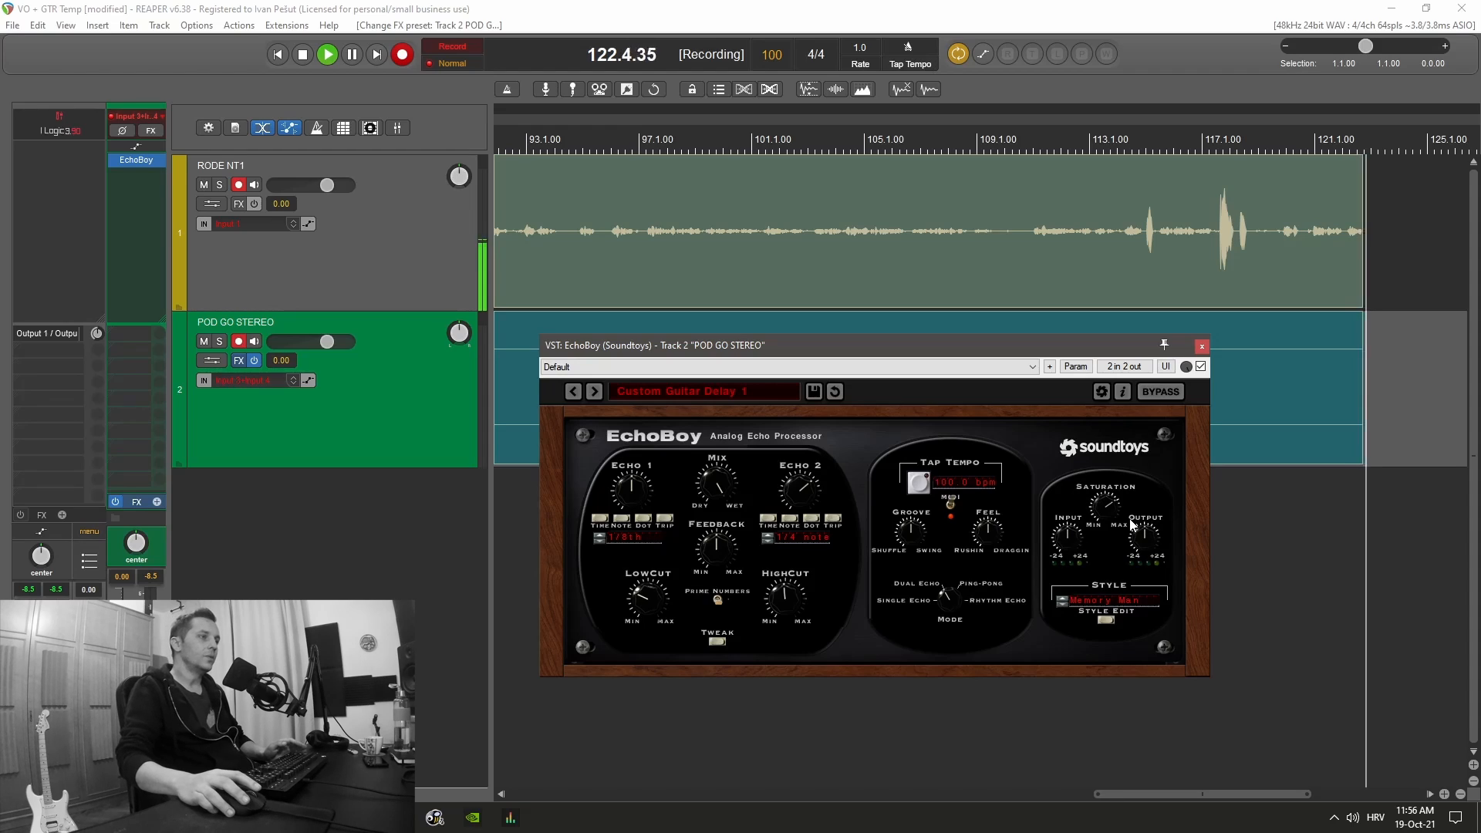
left_click(1202, 346)
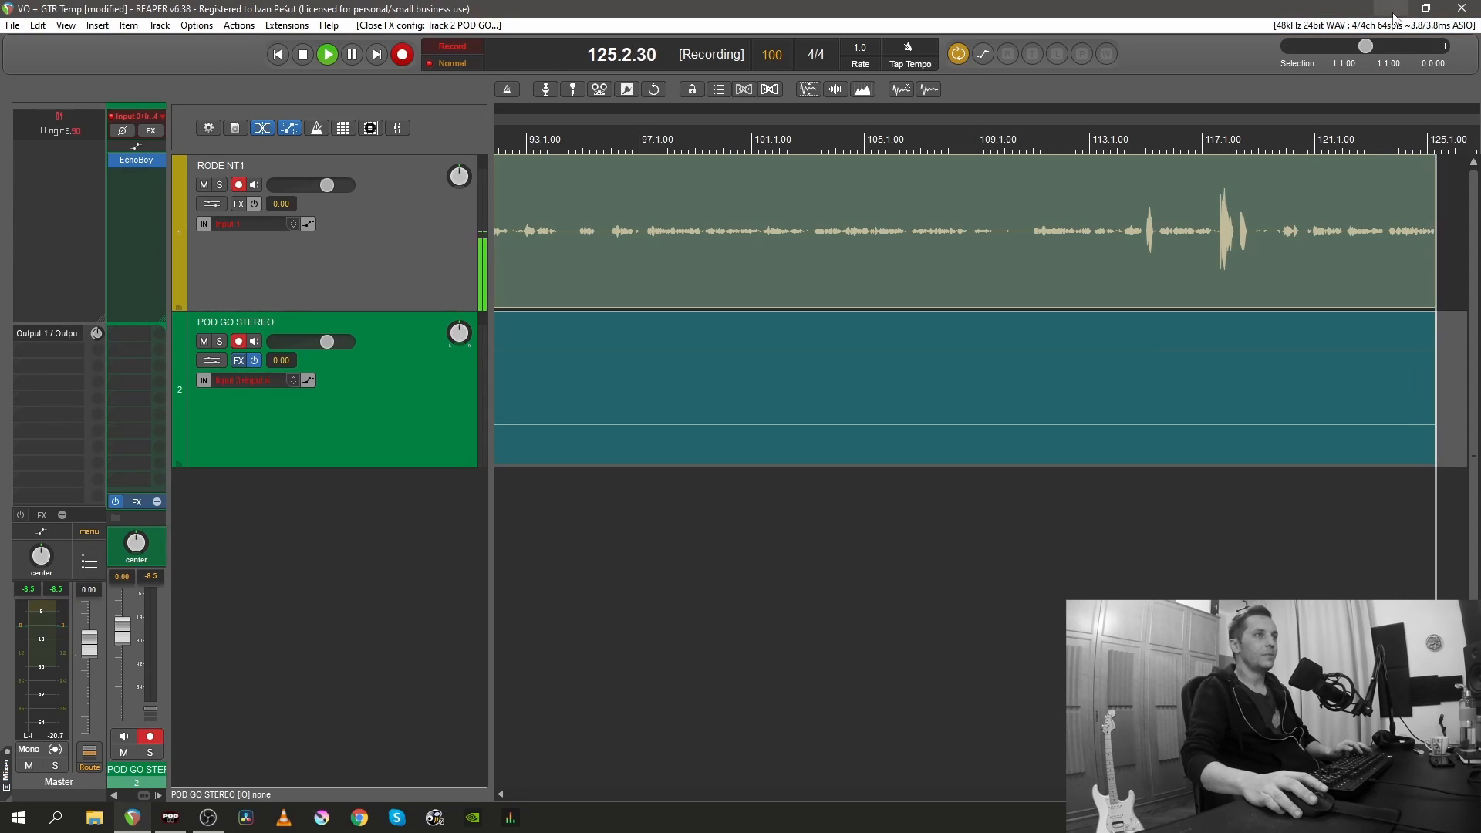
left_click(1392, 8)
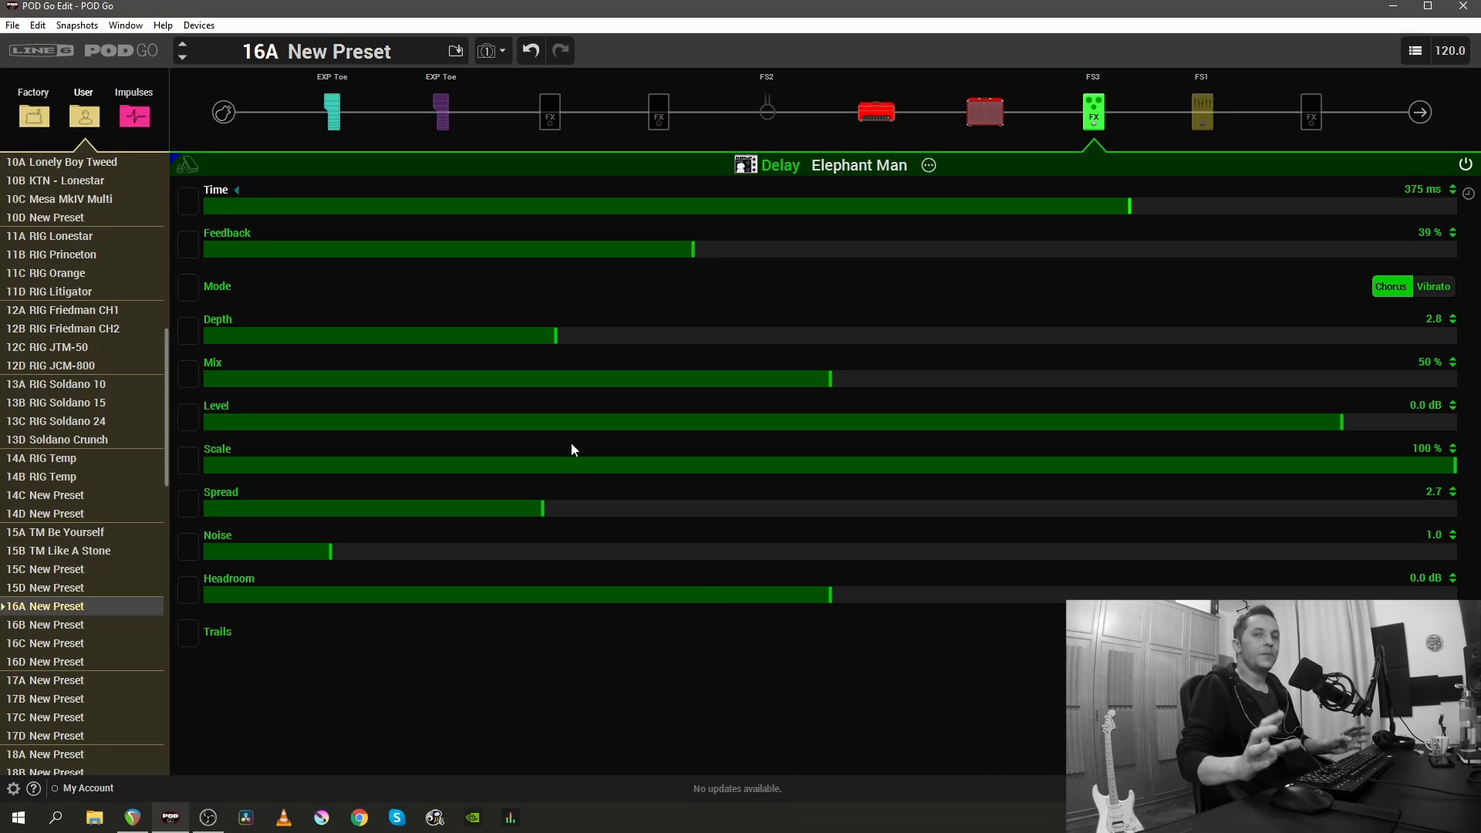
- Set the Elephant Man's Depth to 0.1 in Chorus mode and sync its time to a dotted 1/4 note
left_click(1294, 286)
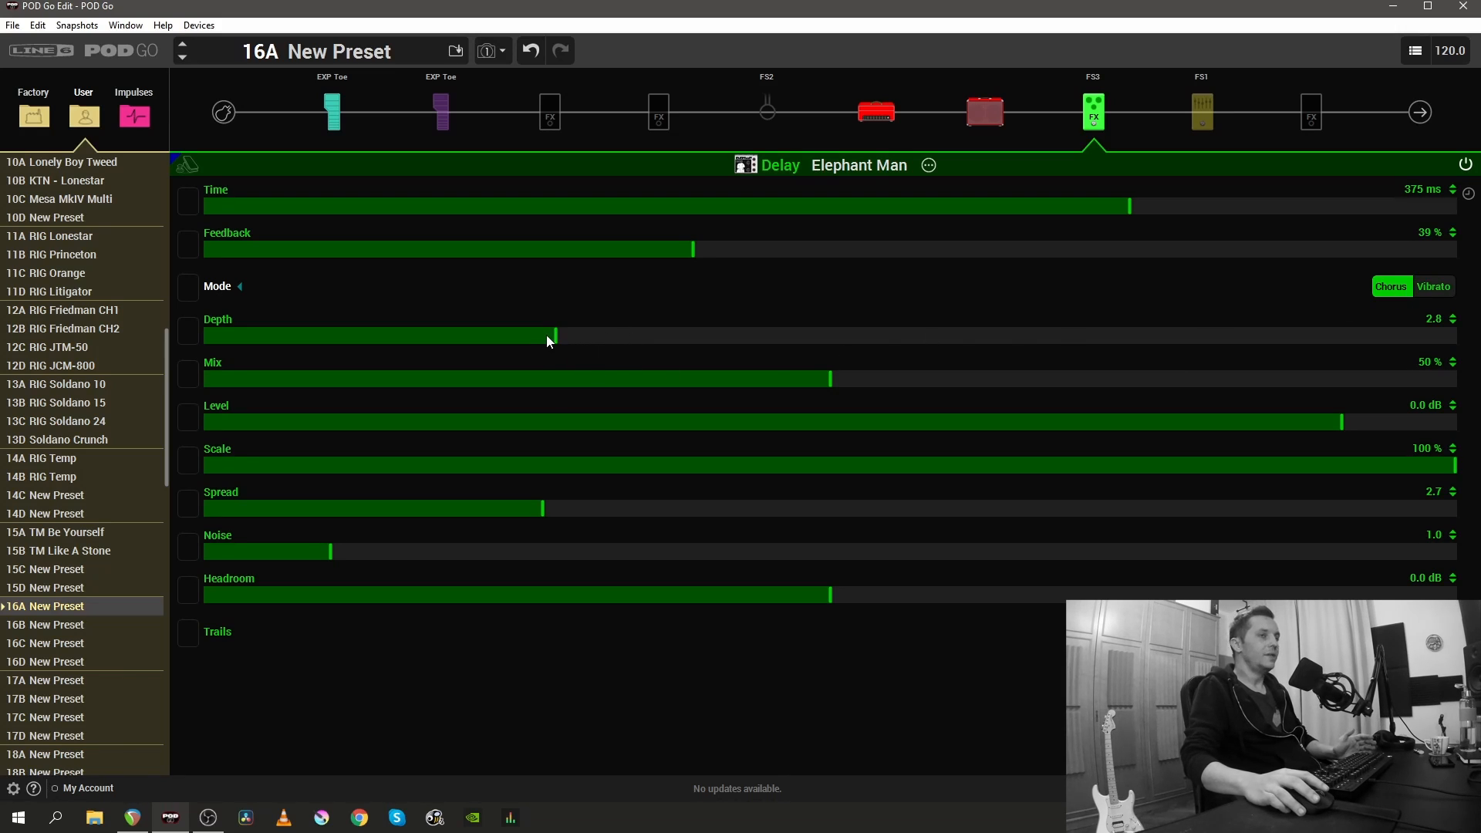
left_click_drag(547, 338, 226, 341)
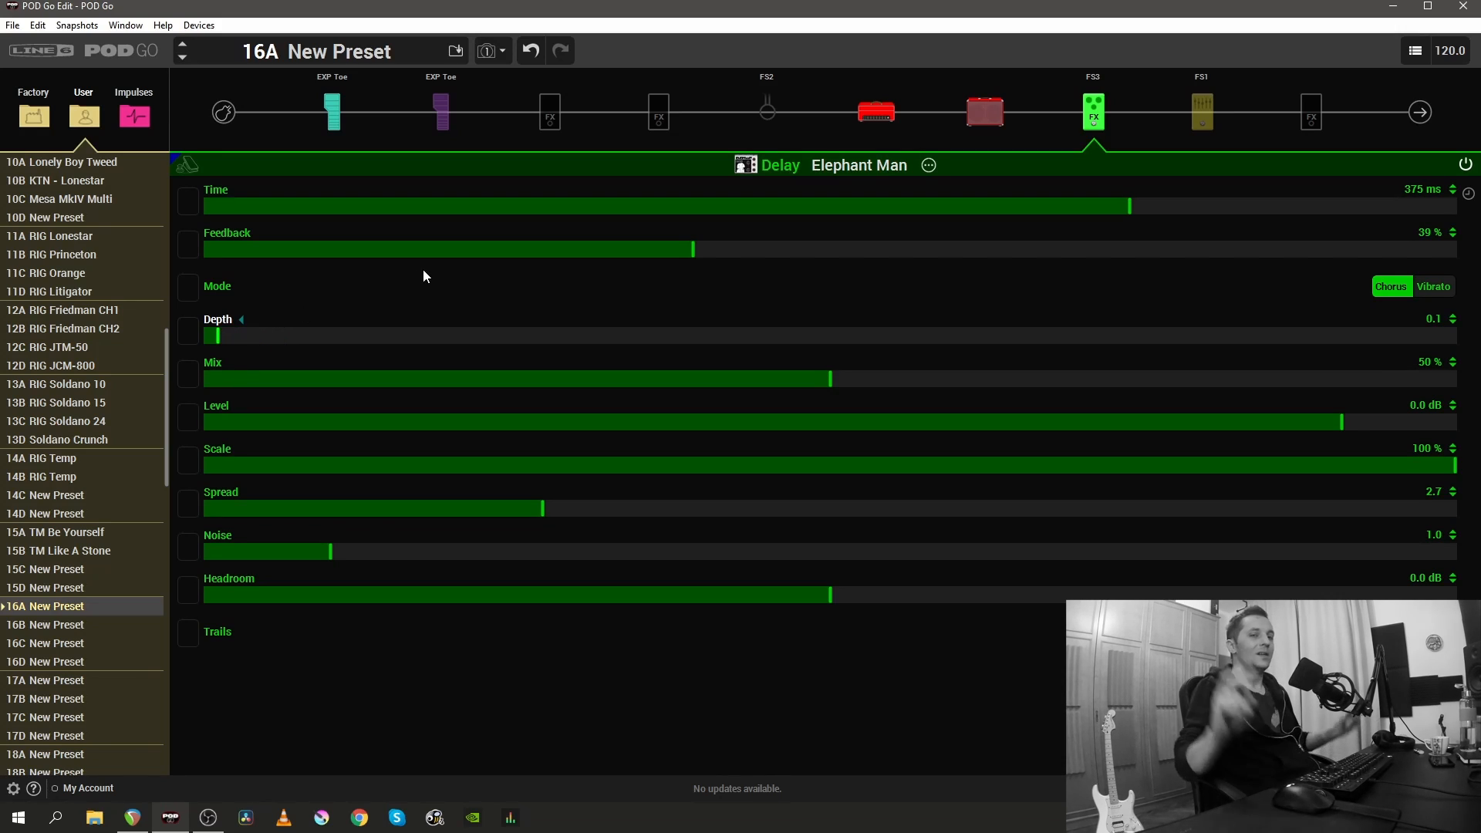
left_click(1470, 194)
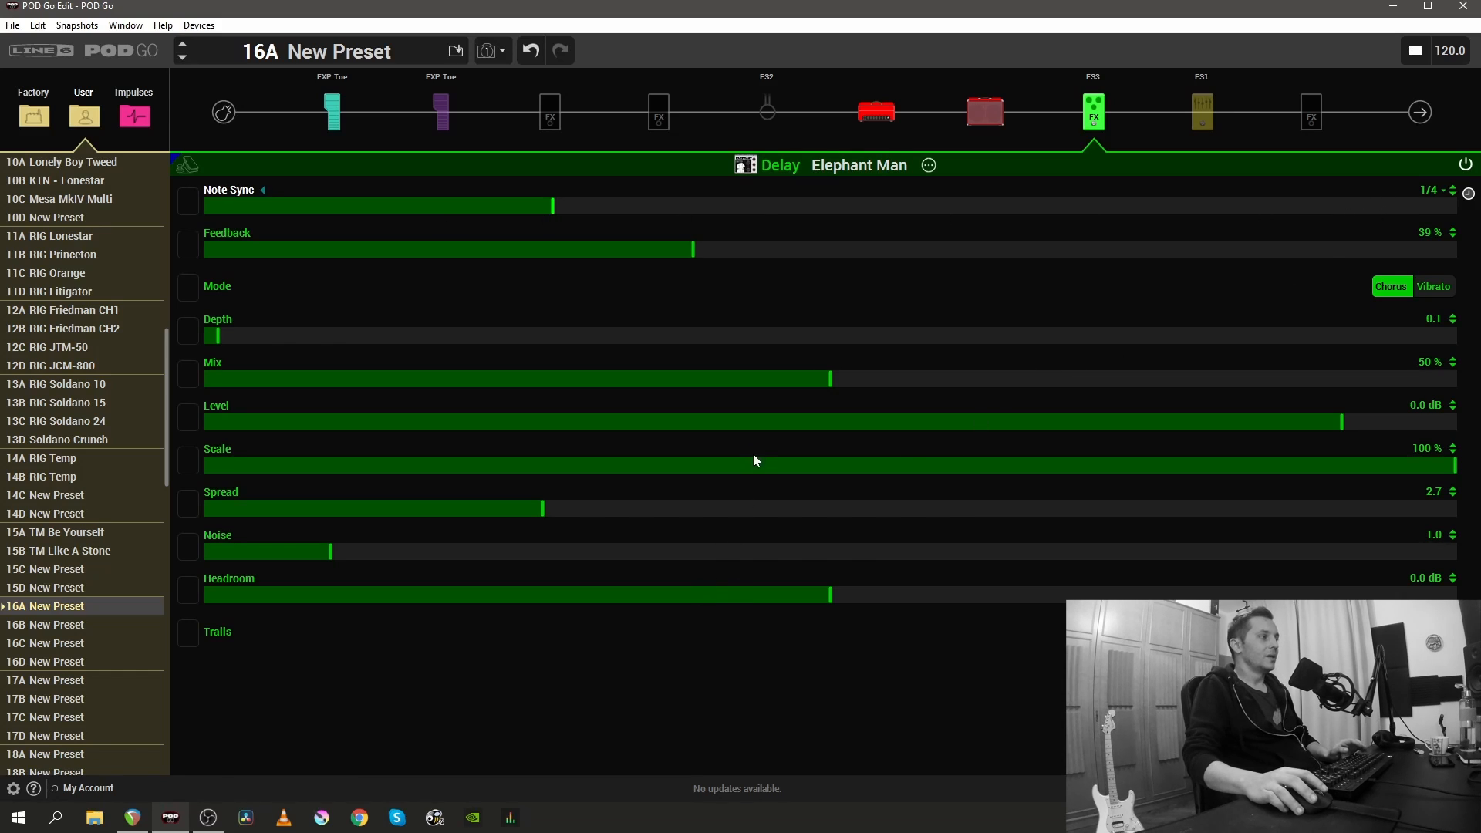
- Set the Elephant Man's Scale to 75 %, Feedback to 45 % and Spread to 6.5
left_click_drag(1316, 467, 1109, 453)
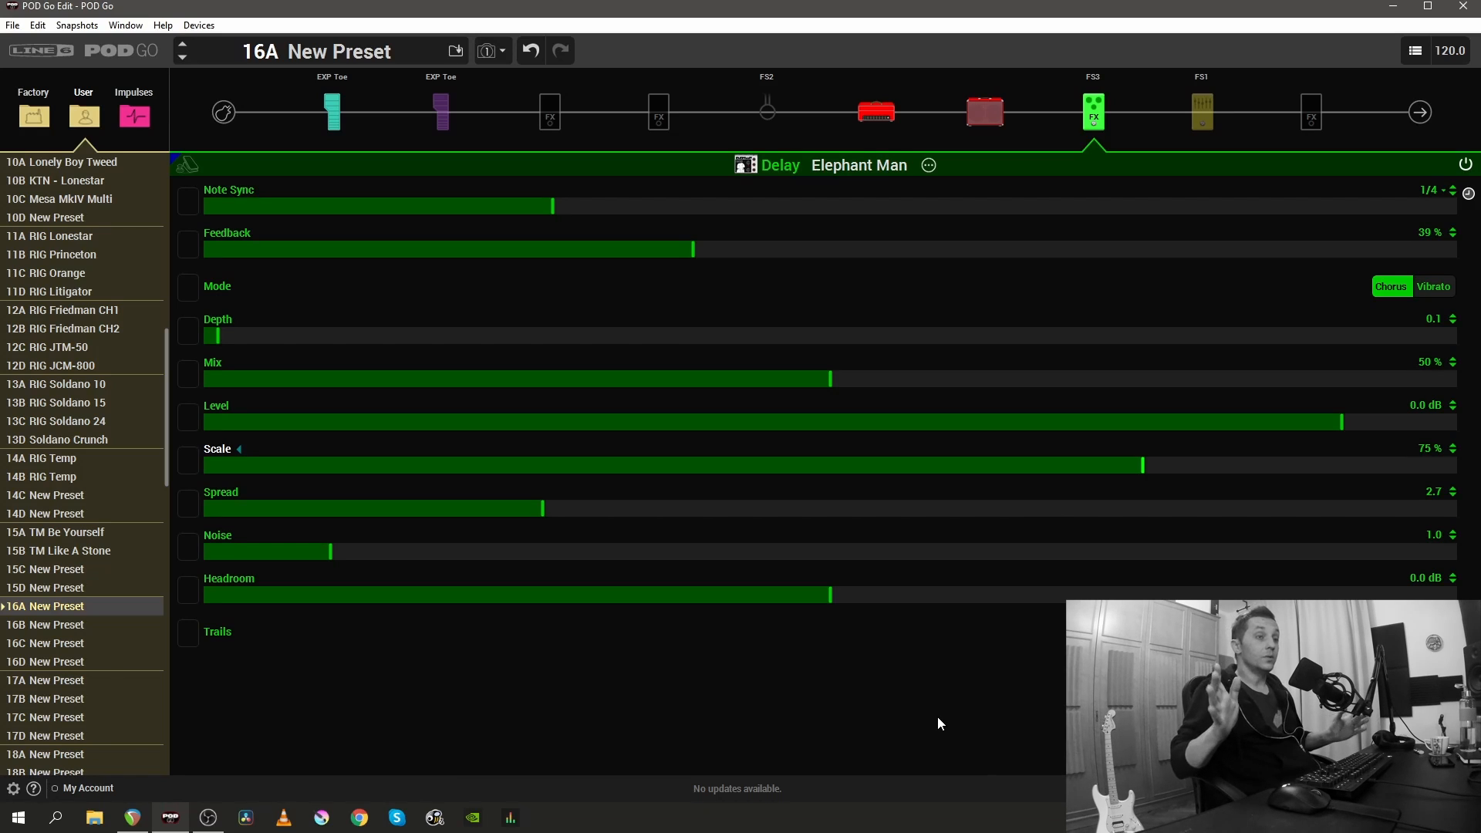
left_click_drag(694, 248, 732, 252)
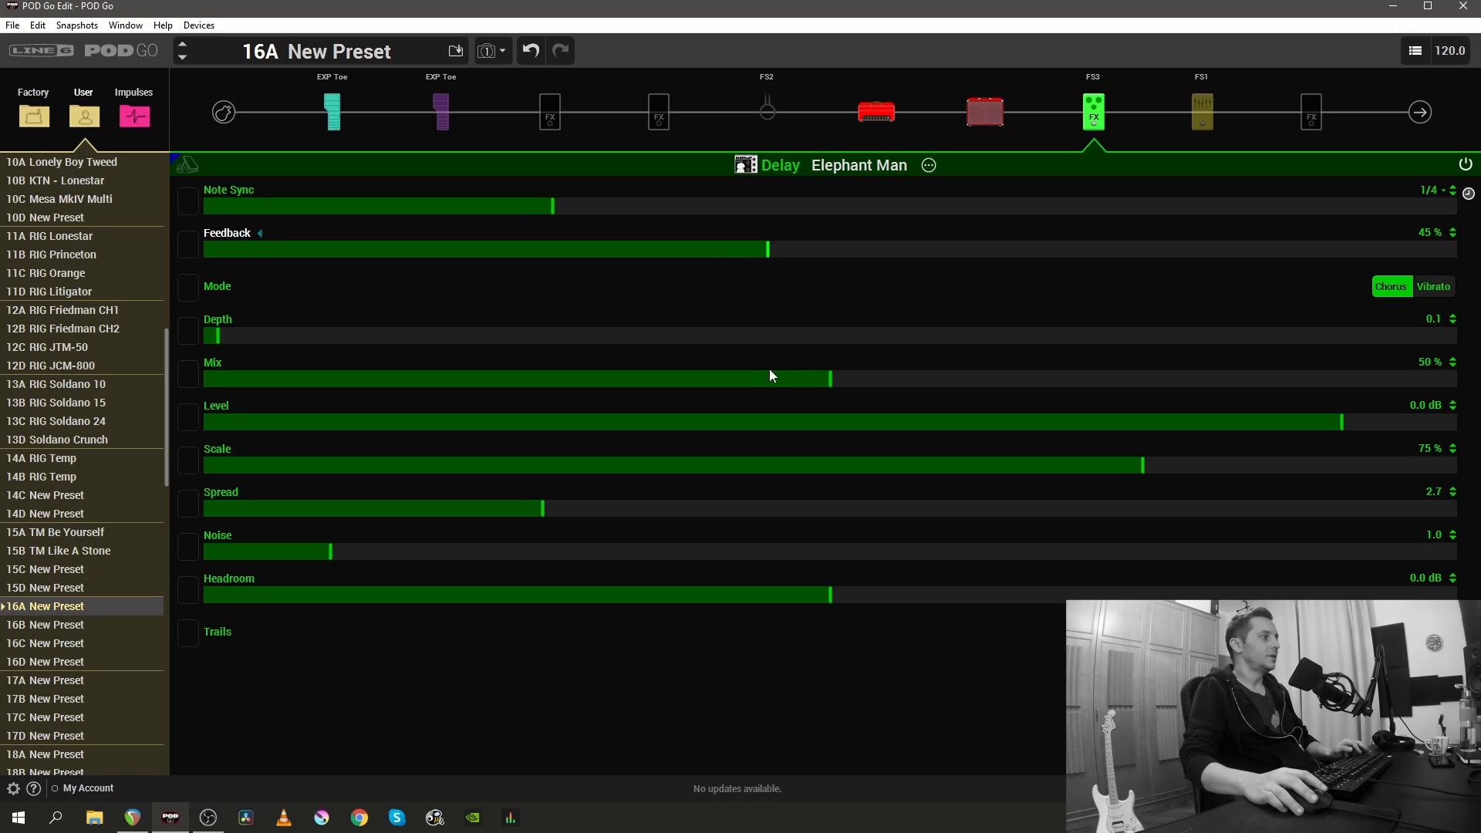
left_click_drag(558, 514, 1031, 508)
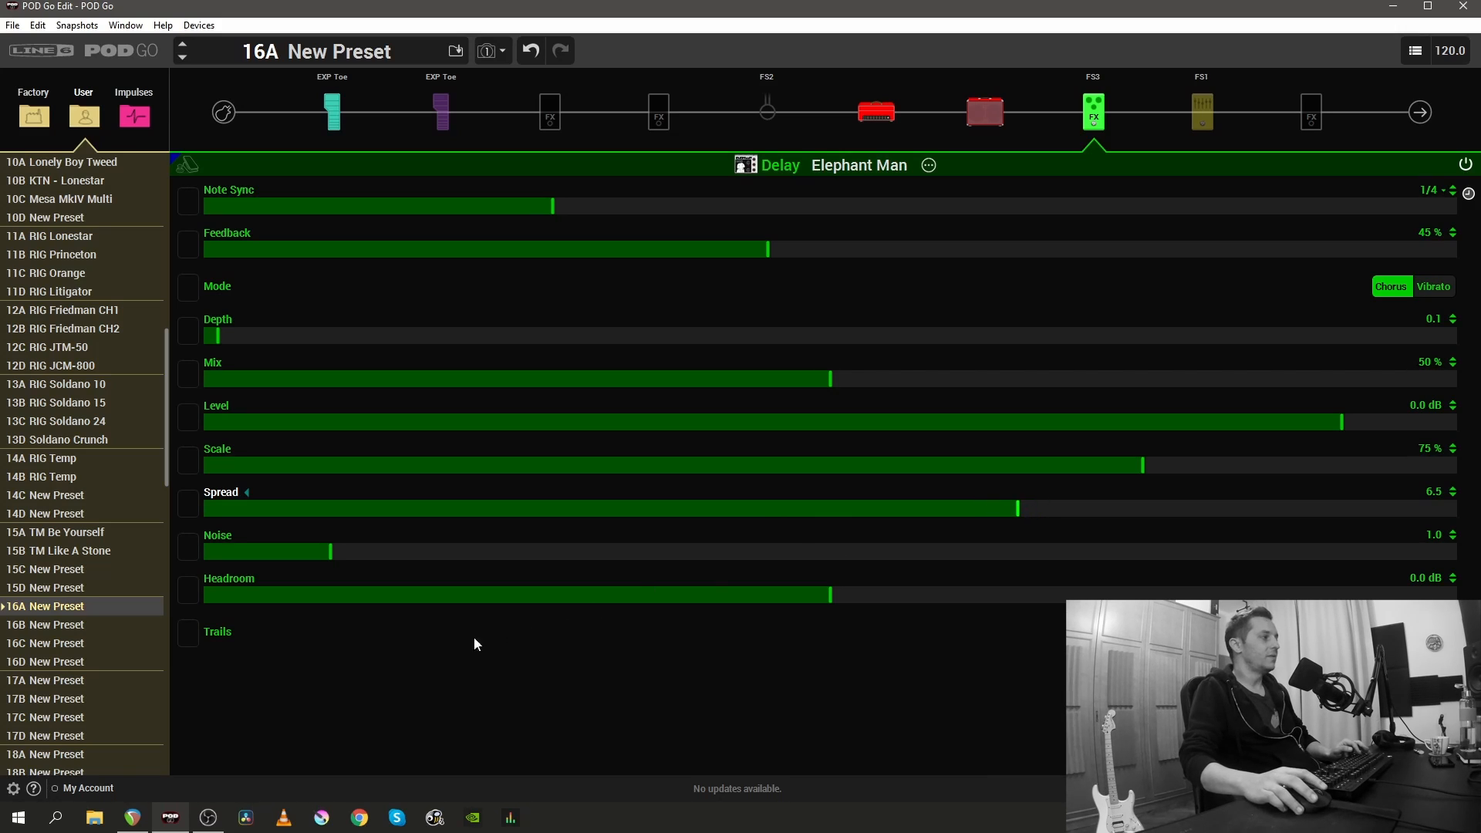
- Set the Elephant Man's Noise to 0.0, turn Trails on, and set Mix to 35 %
left_click_drag(332, 558, 208, 564)
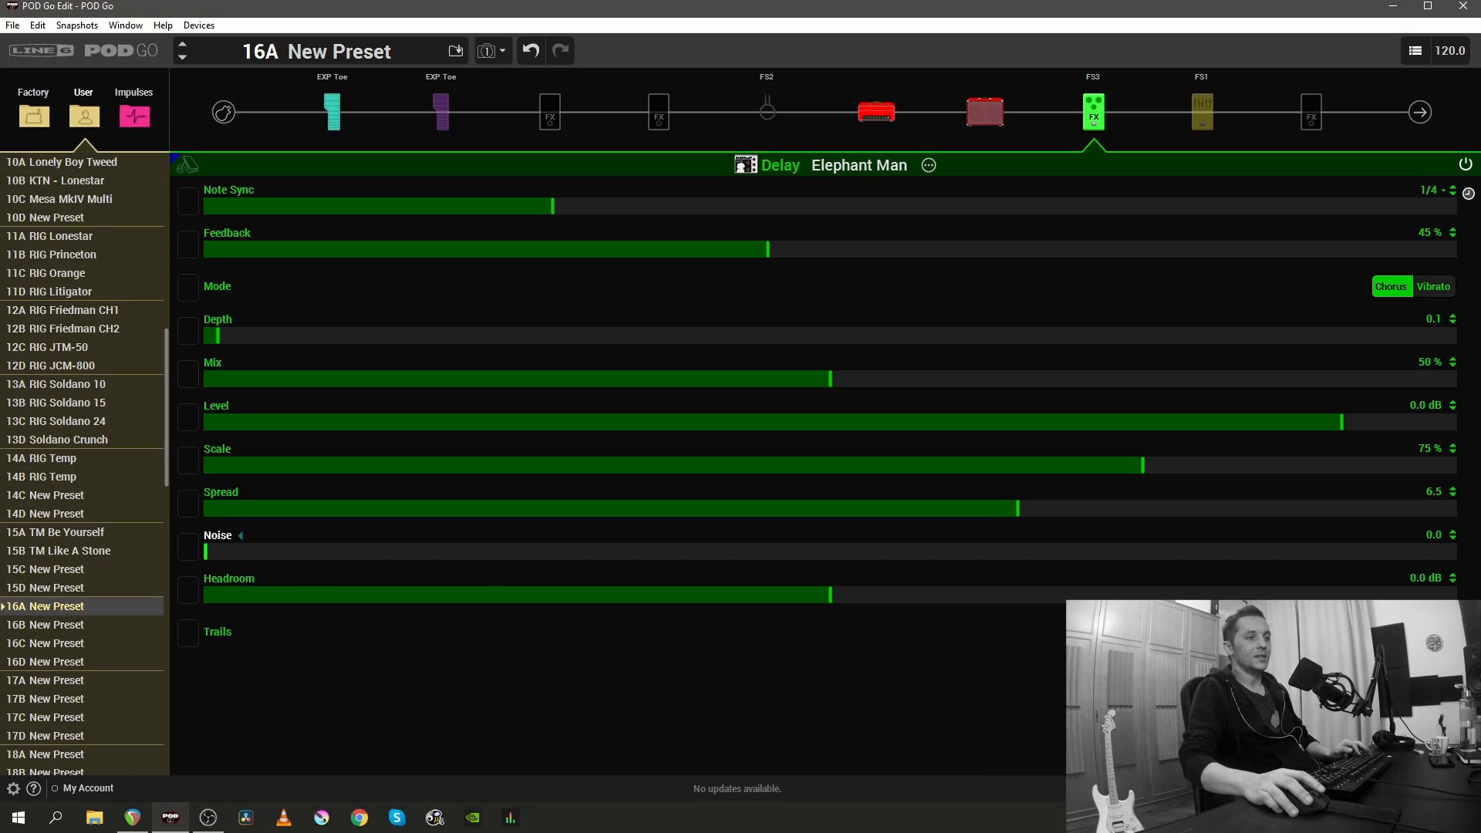
left_click(1434, 632)
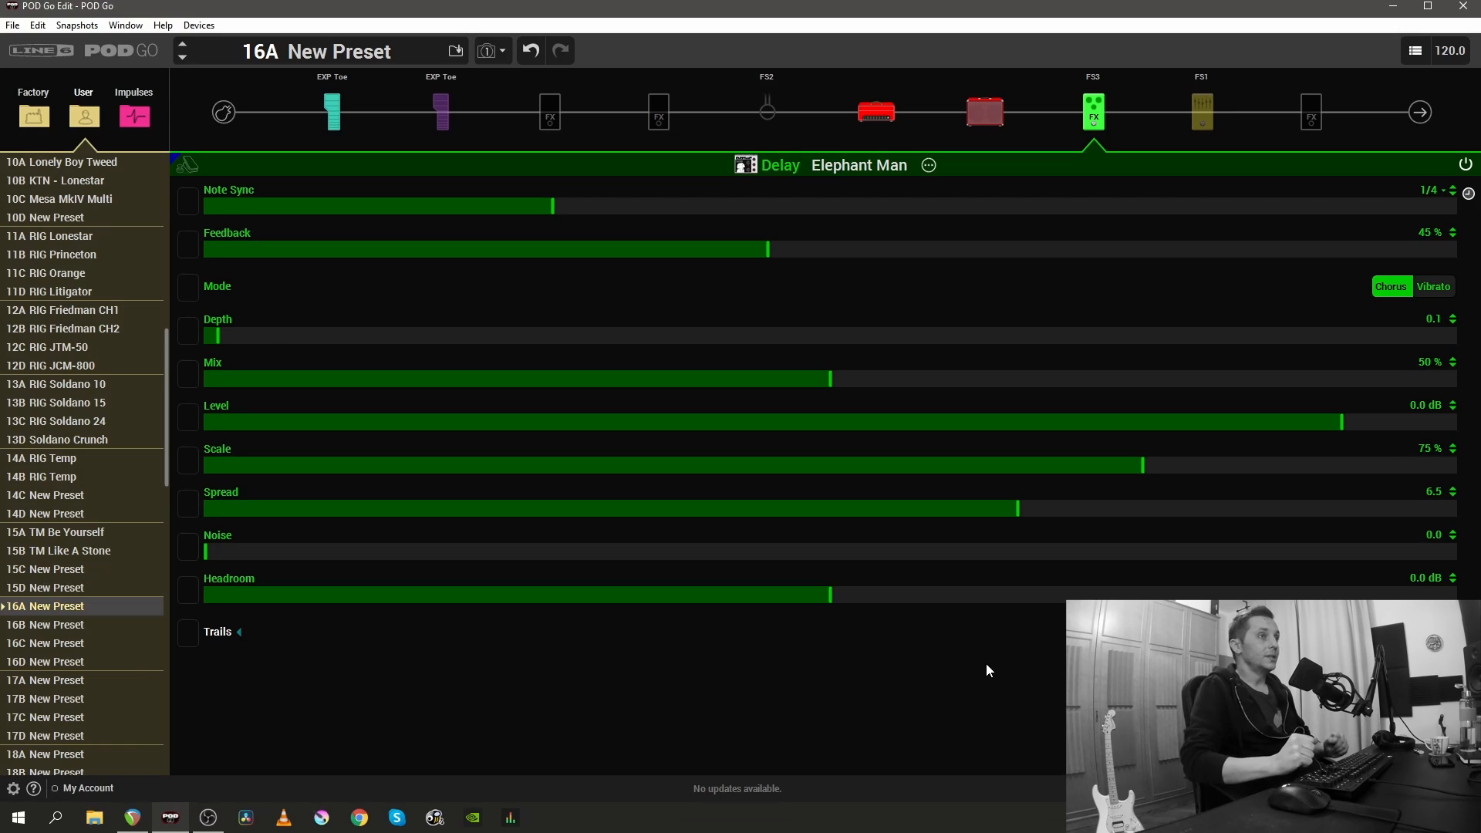
left_click_drag(830, 379, 656, 393)
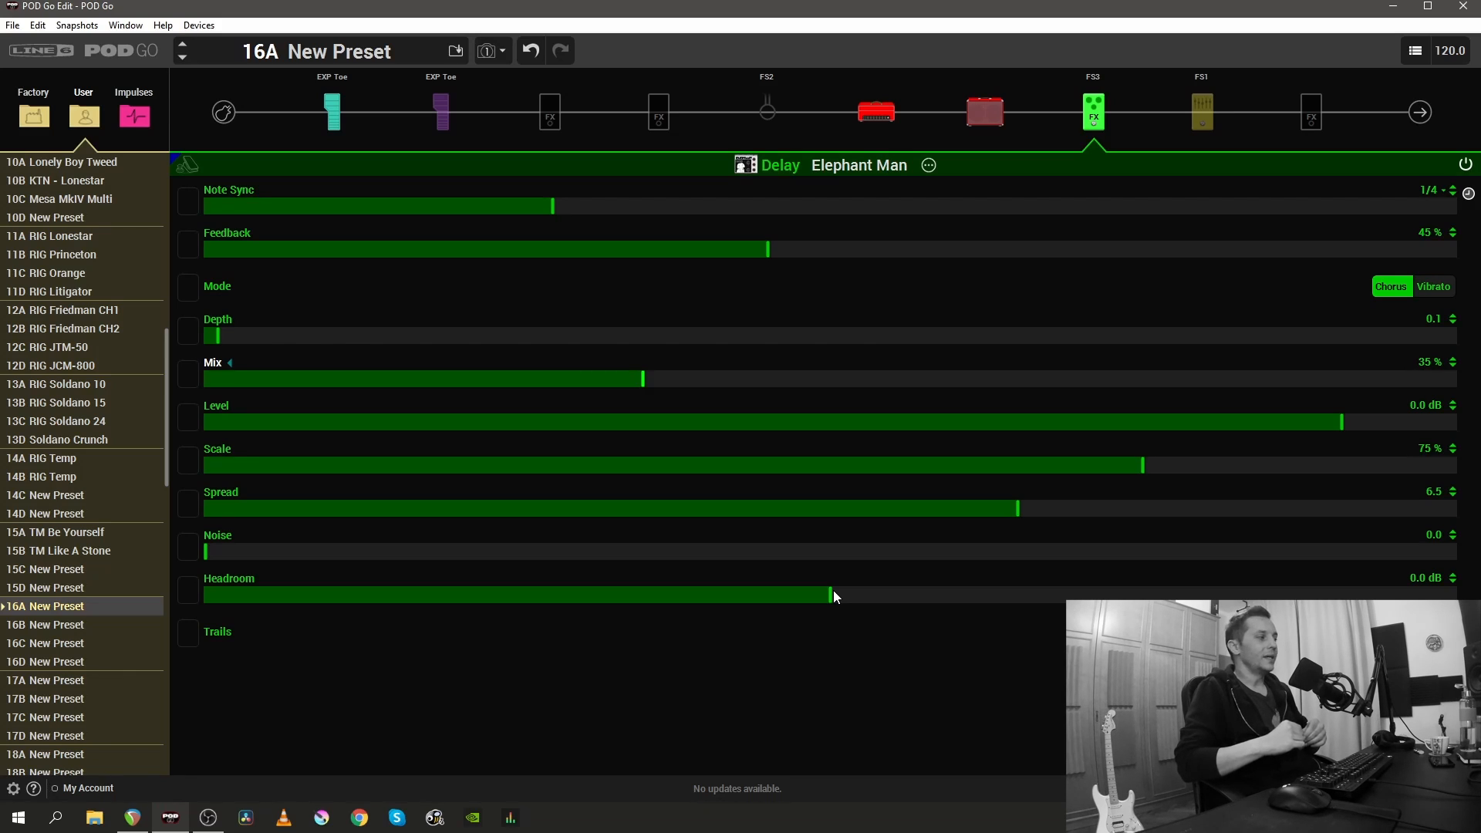
- Try the Elephant Man's Headroom at -5.7 dB and +6.0 dB, and reset it to 0.0 dB
left_click_drag(833, 597, 519, 589)
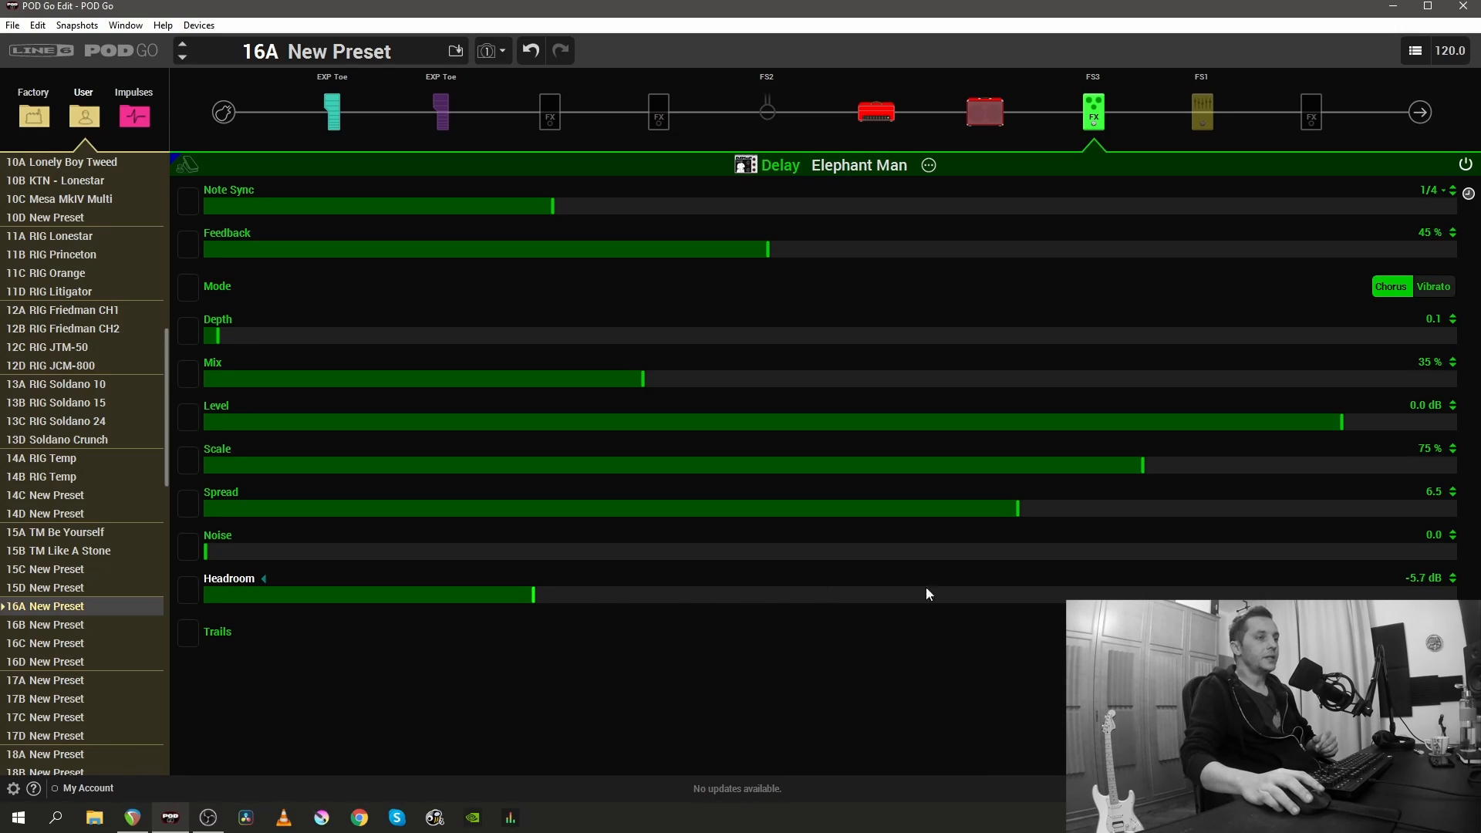
left_click_drag(923, 598, 1139, 594)
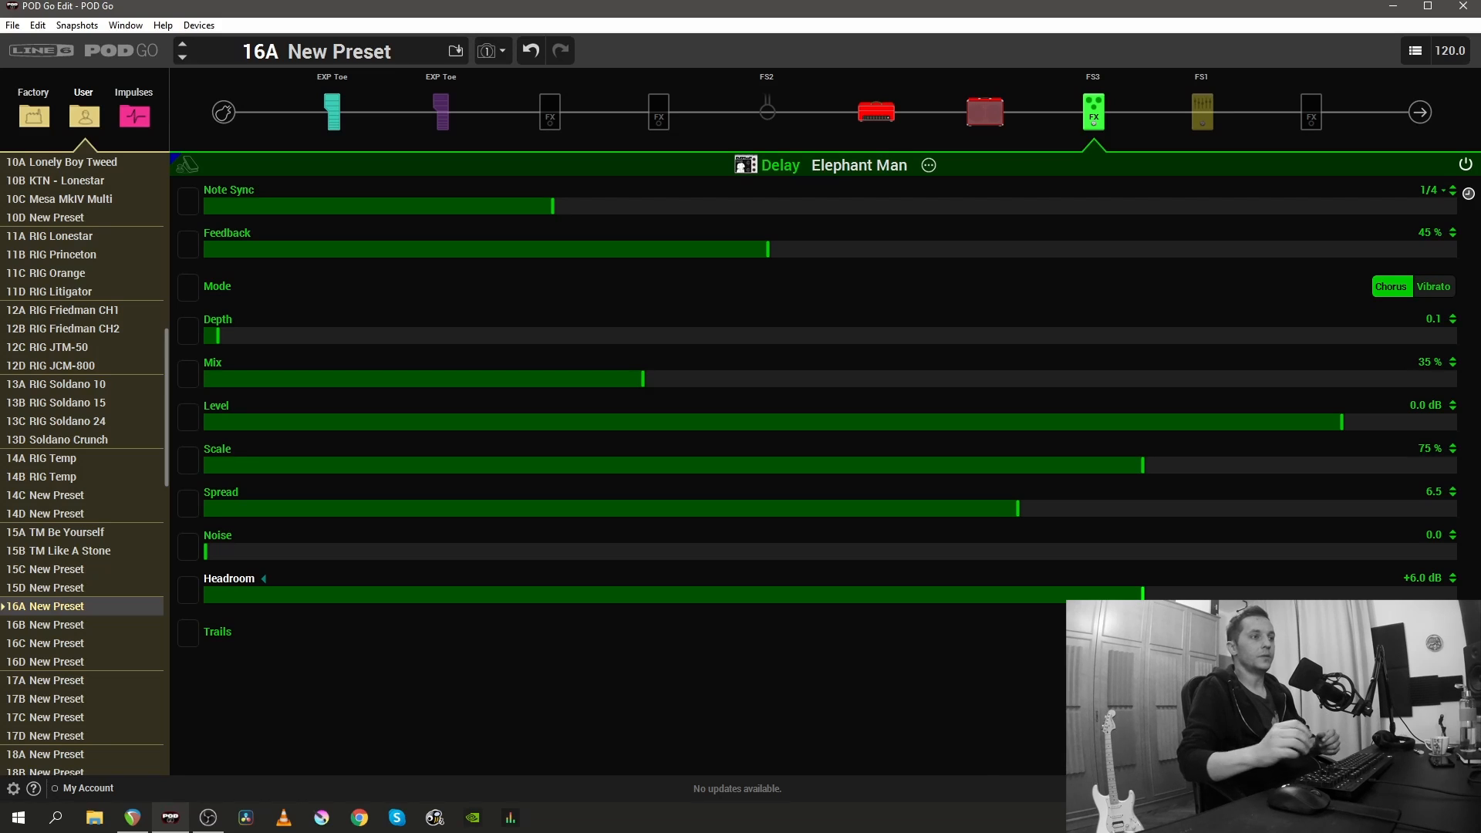
double_click(828, 572)
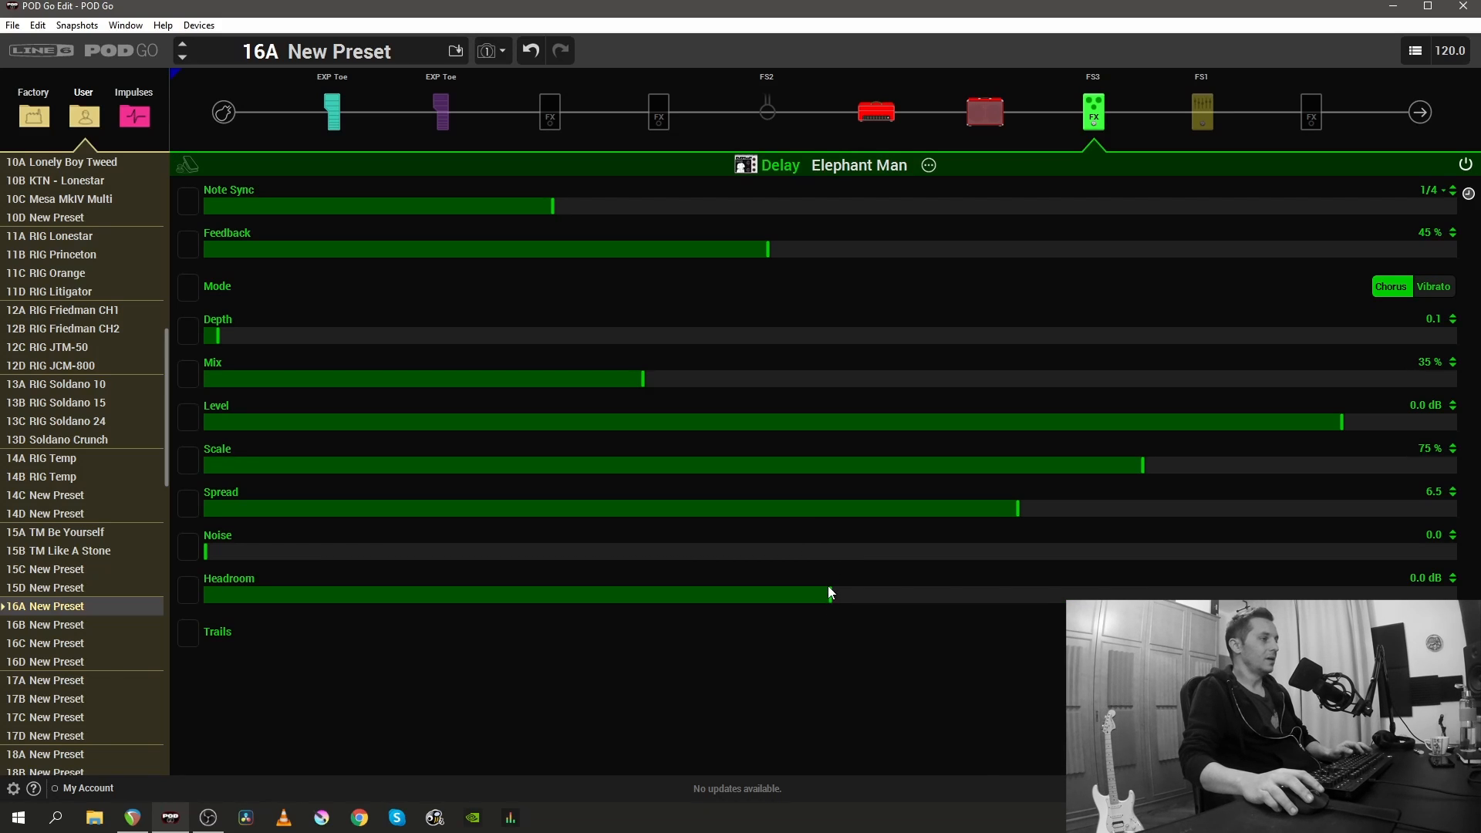
- Save the Elephant Man delay's current settings as its user default
right_click(1096, 114)
left_click(1127, 187)
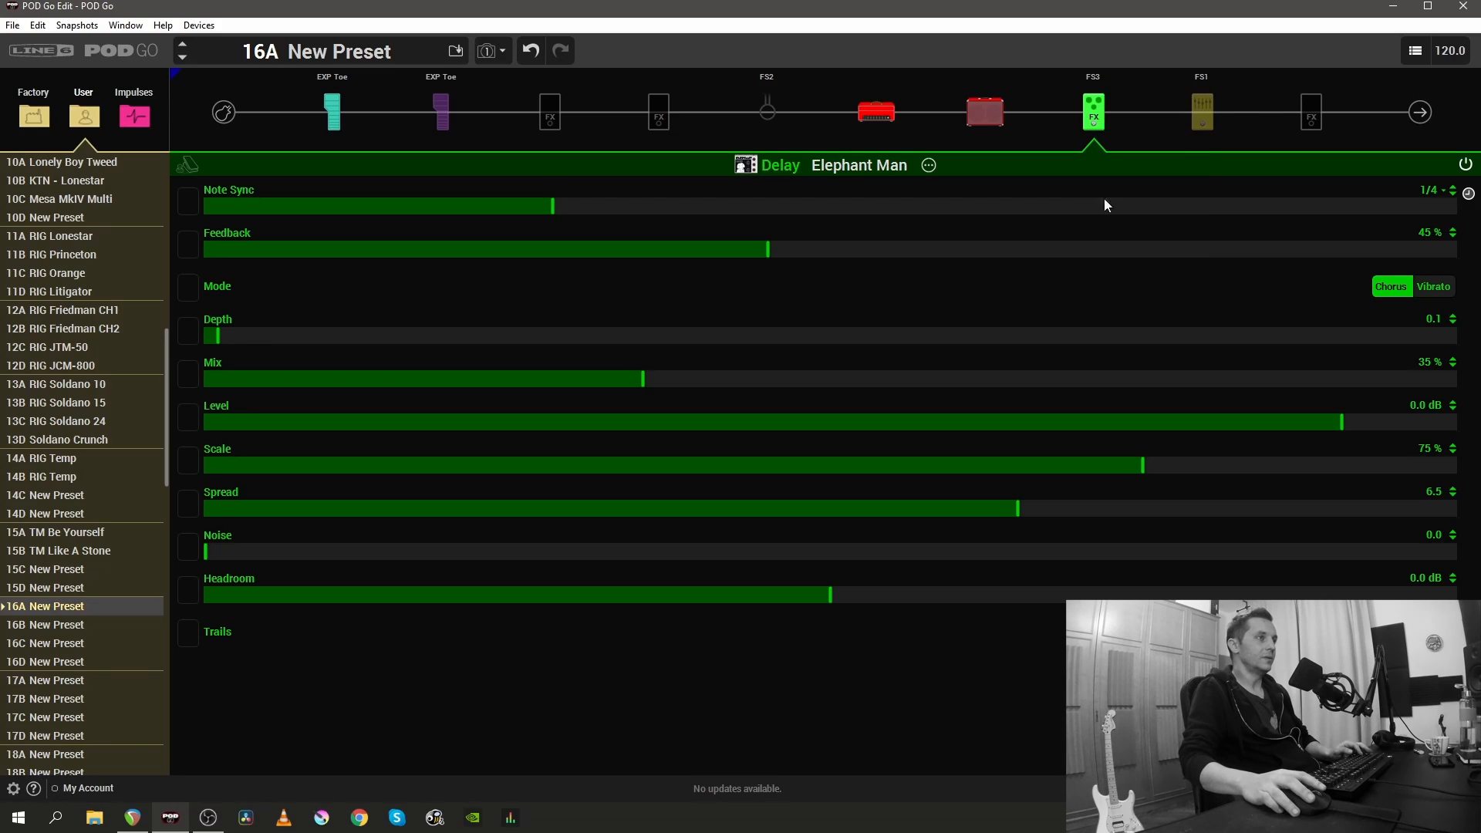
- Load the Transistor Tape delay into the last empty effects block and sync its time to a dotted 1/4 note
left_click(1314, 121)
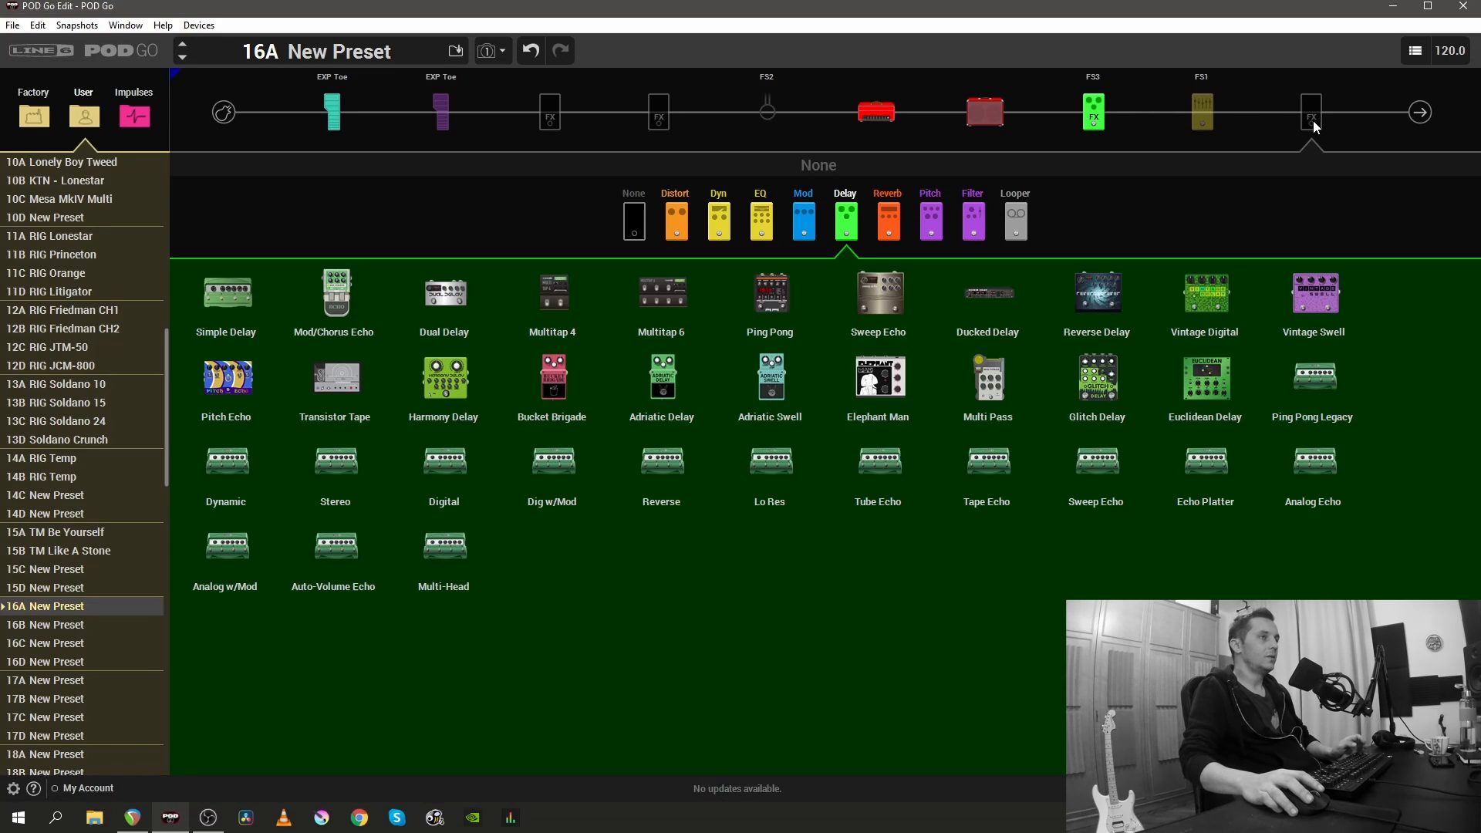
double_click(342, 382)
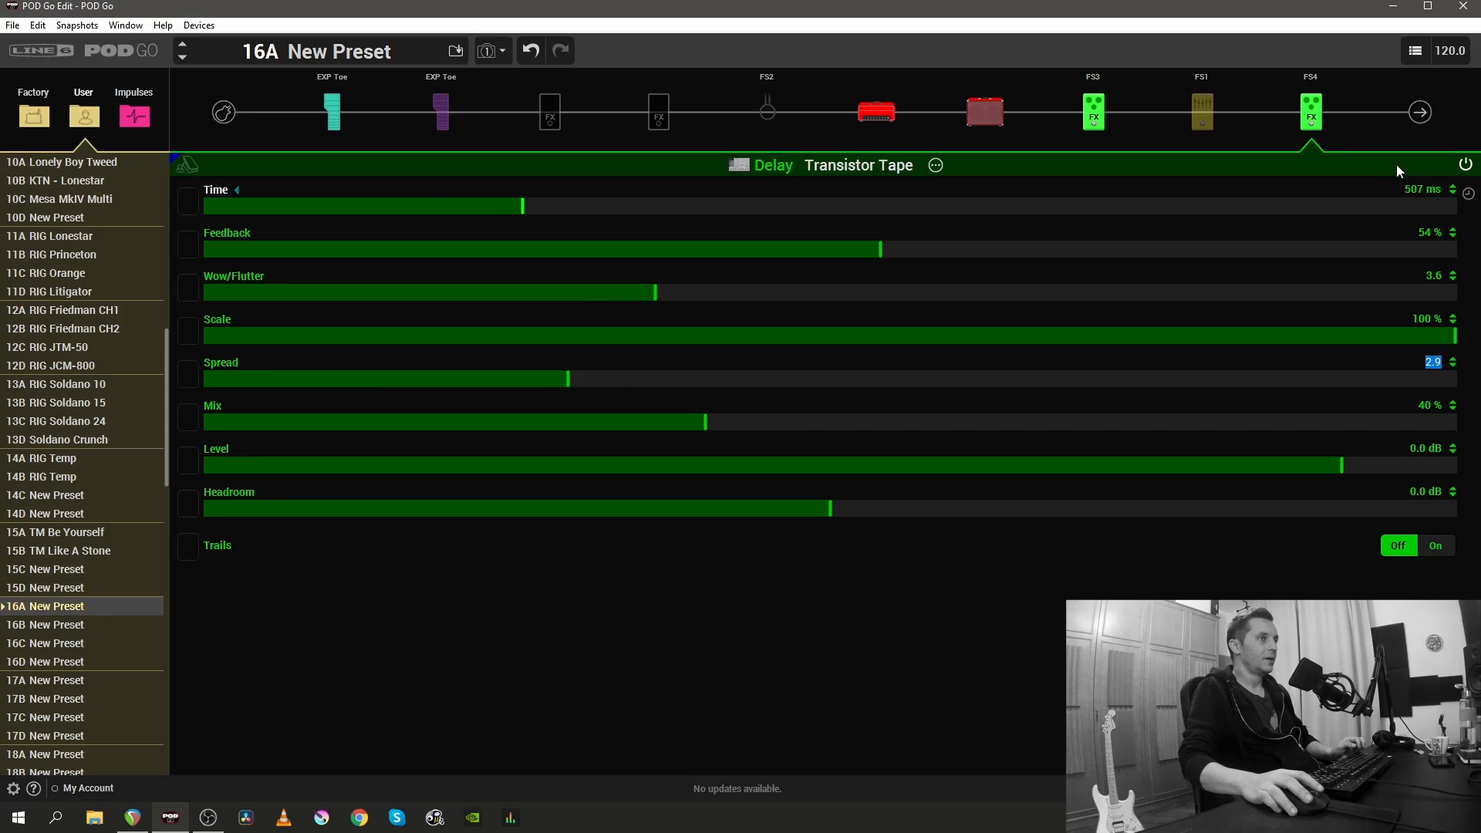
left_click(1468, 192)
- Set the Transistor Tape's Feedback to 45 %, Wow/Flutter to 2.0 and Spread to 6.5
left_click_drag(881, 248, 787, 248)
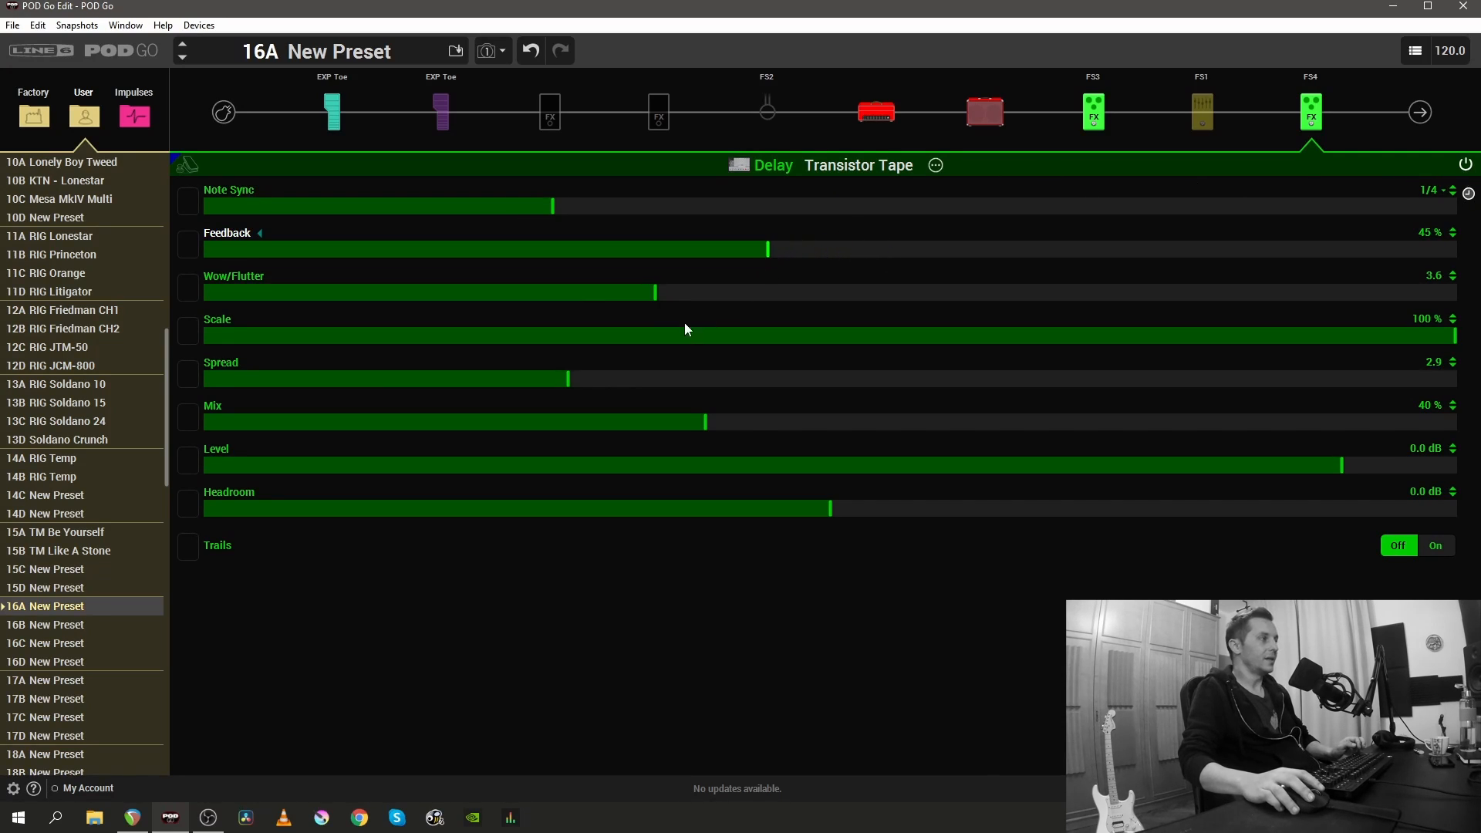
left_click_drag(654, 302, 471, 295)
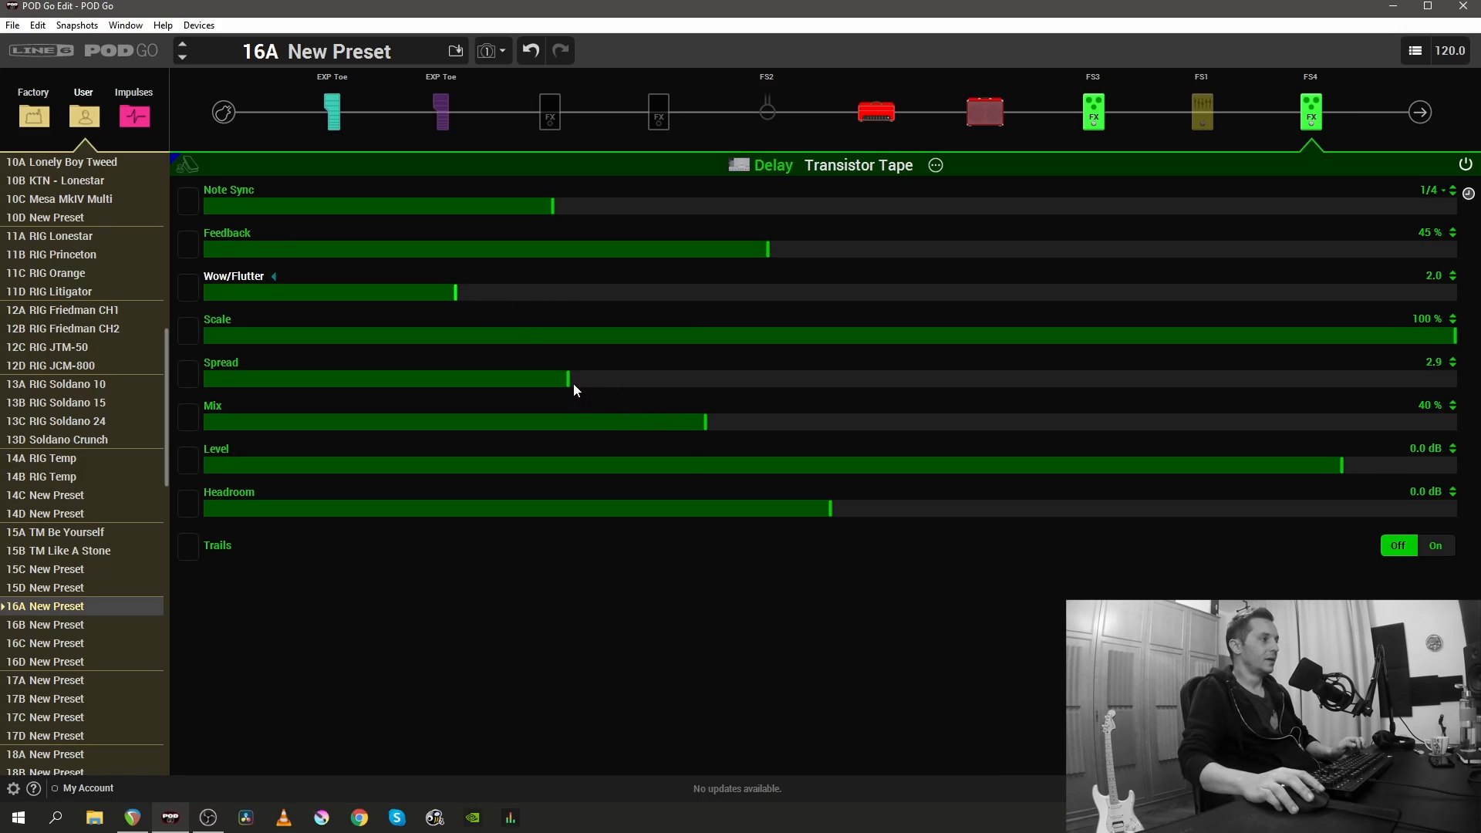
left_click_drag(571, 380, 1020, 377)
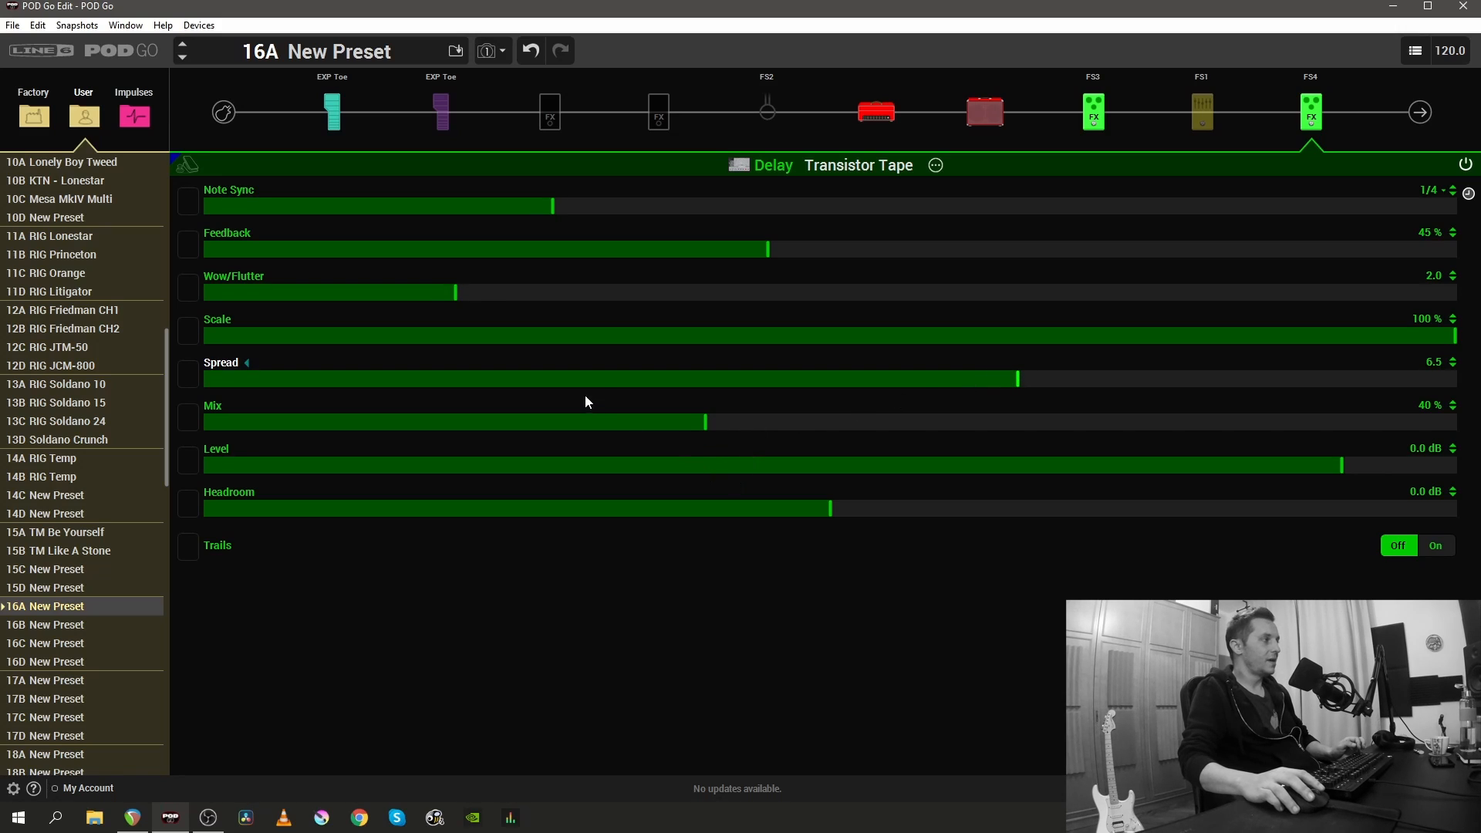
- Set the Transistor Tape's Scale to 75 % and turn Trails on
left_click(1456, 336)
left_click_drag(1458, 337, 1148, 326)
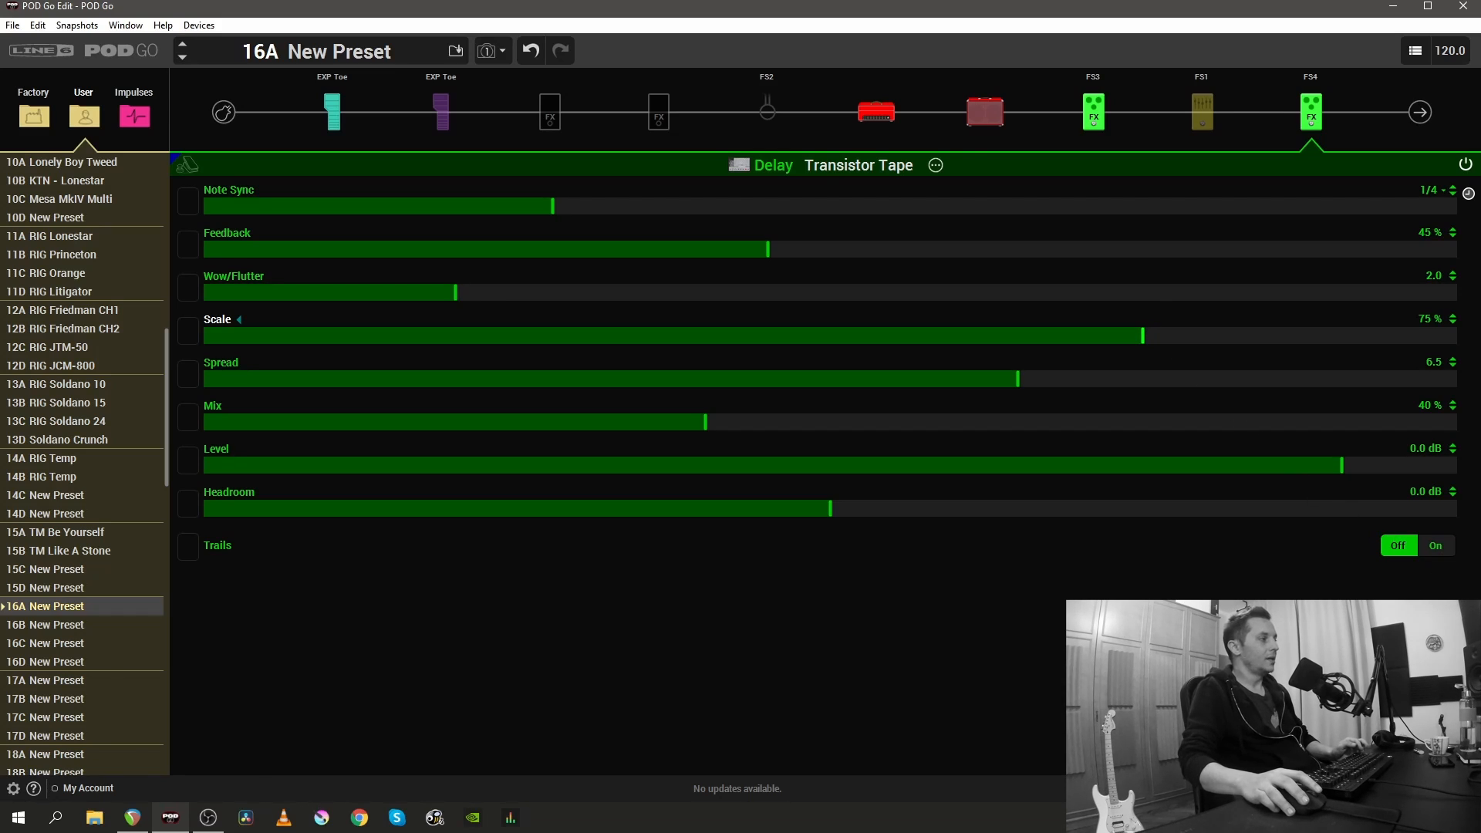
left_click(1443, 546)
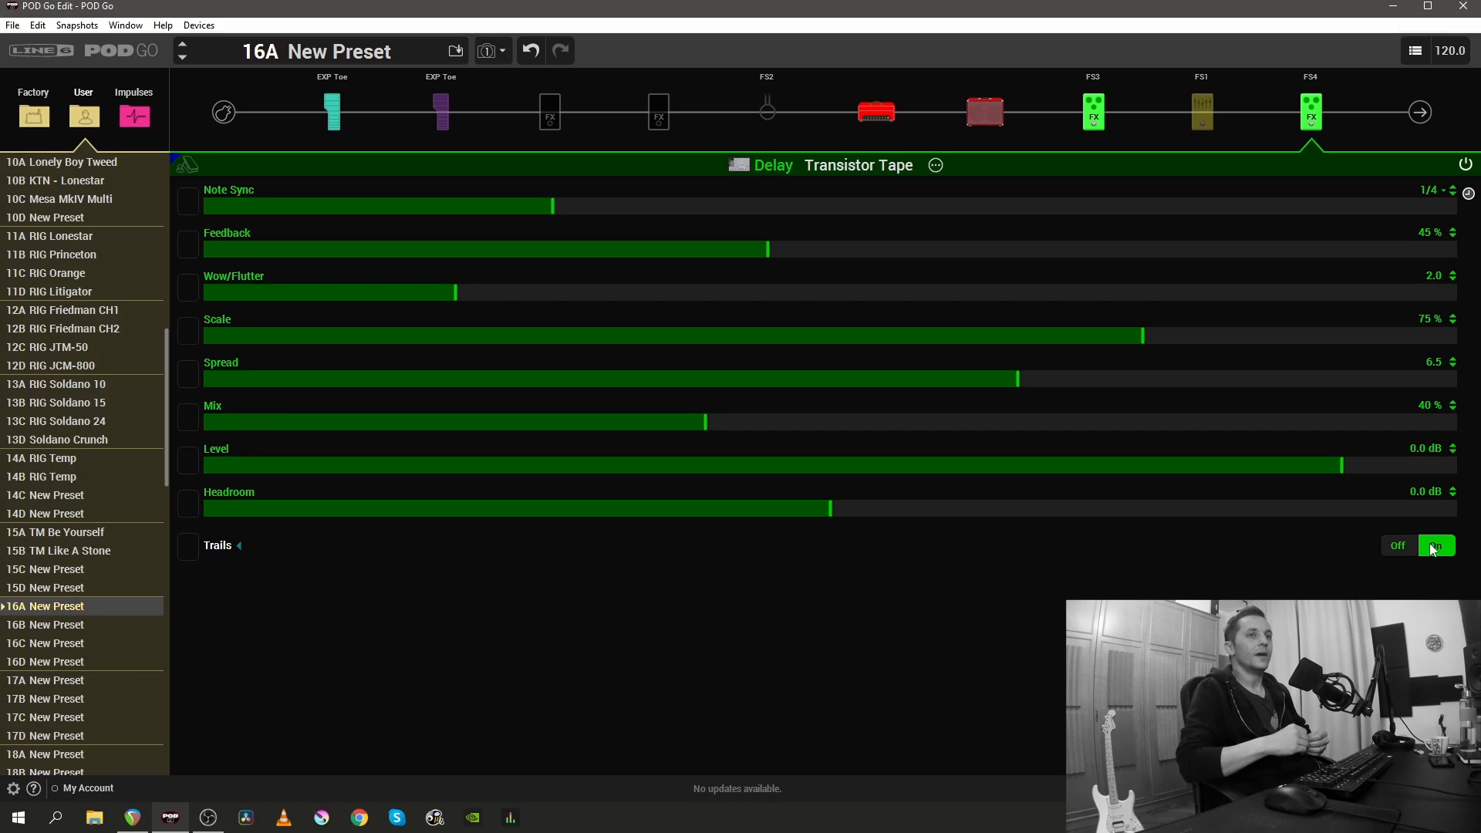
- Try the Transistor Tape's Wow/Flutter at 2.8 and 1.5, and set it to 3.0
left_click(556, 296)
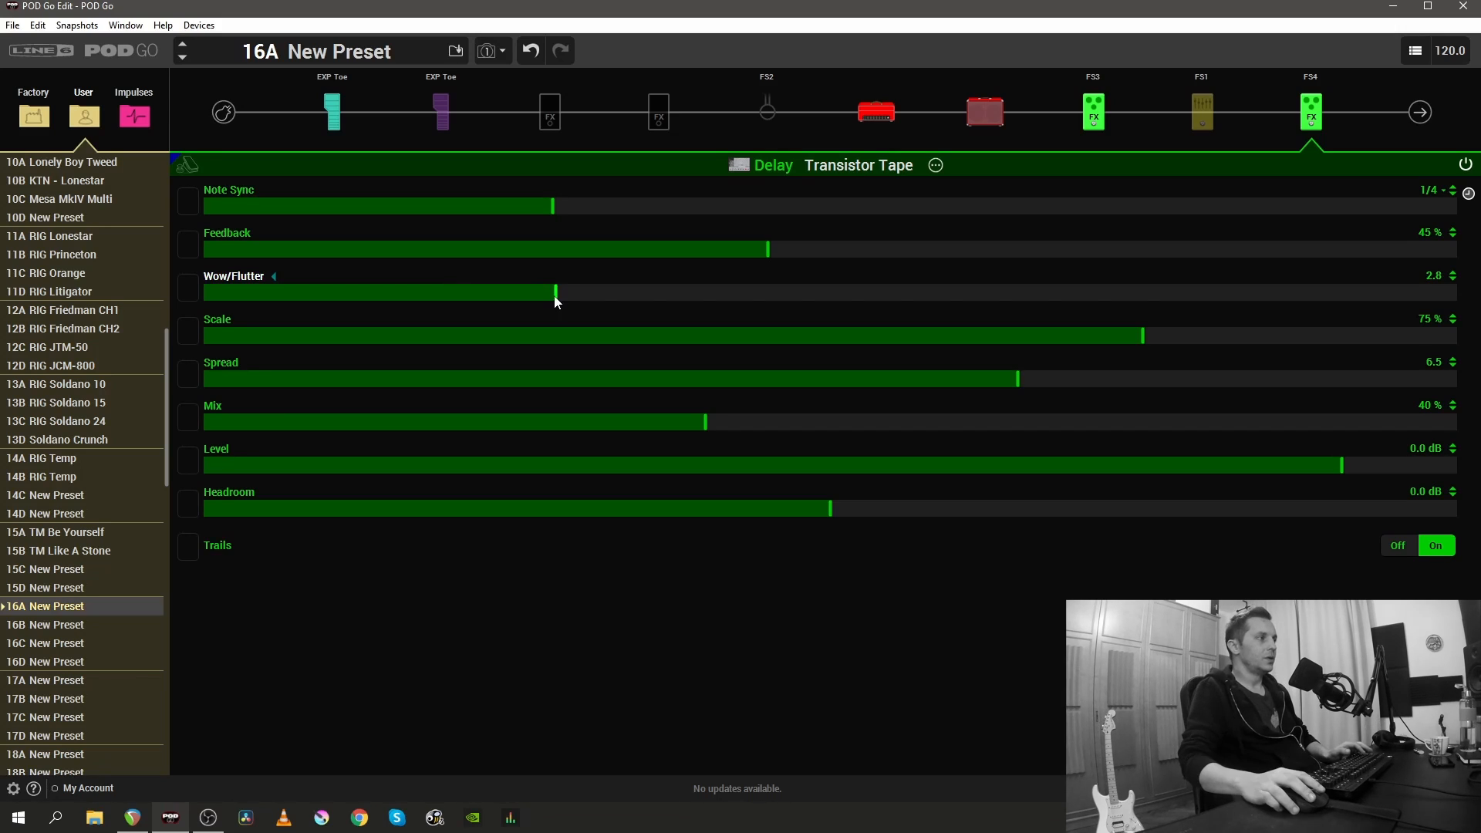
left_click_drag(555, 295, 381, 286)
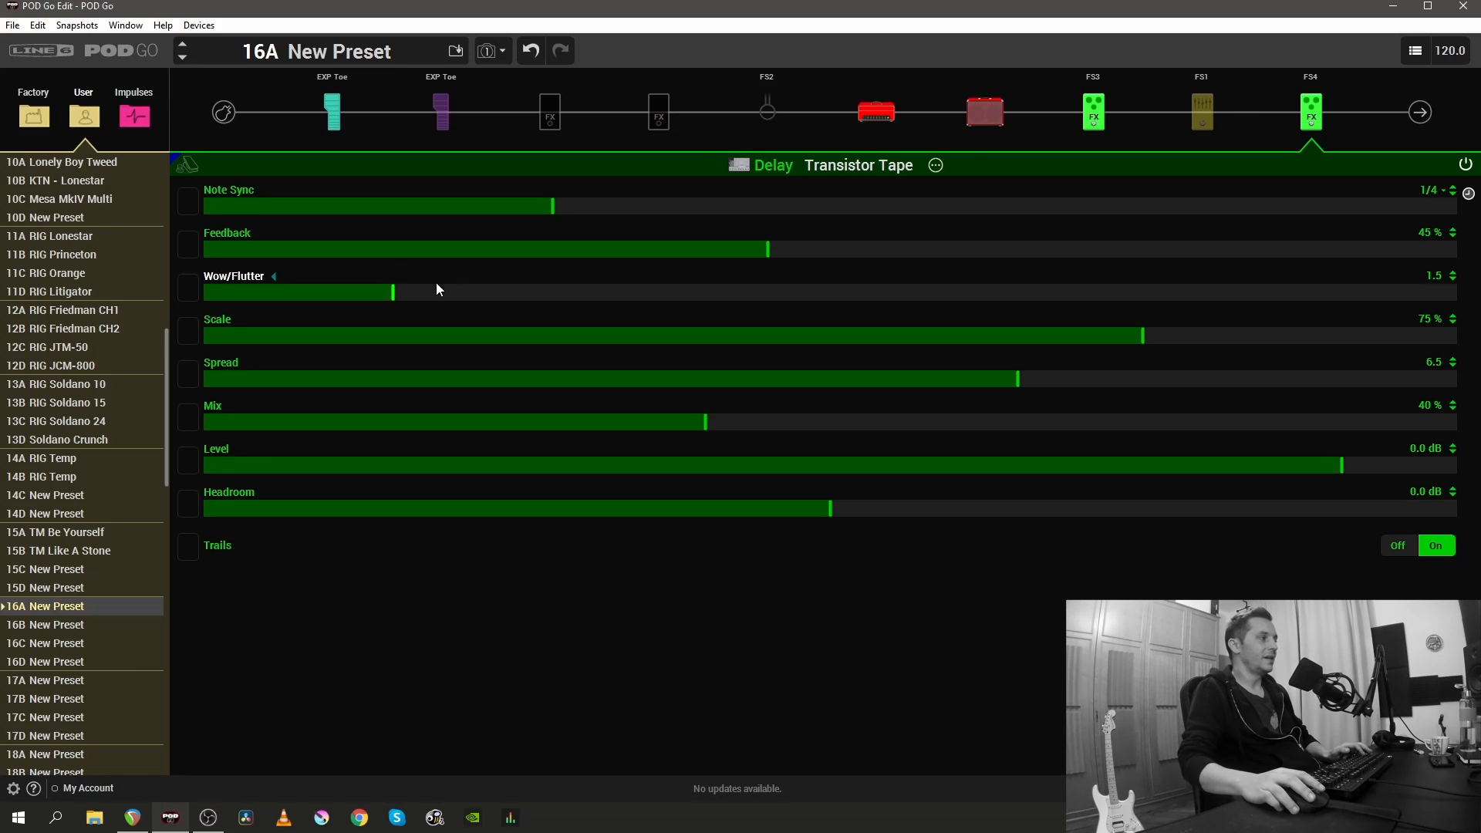
left_click_drag(402, 301, 549, 302)
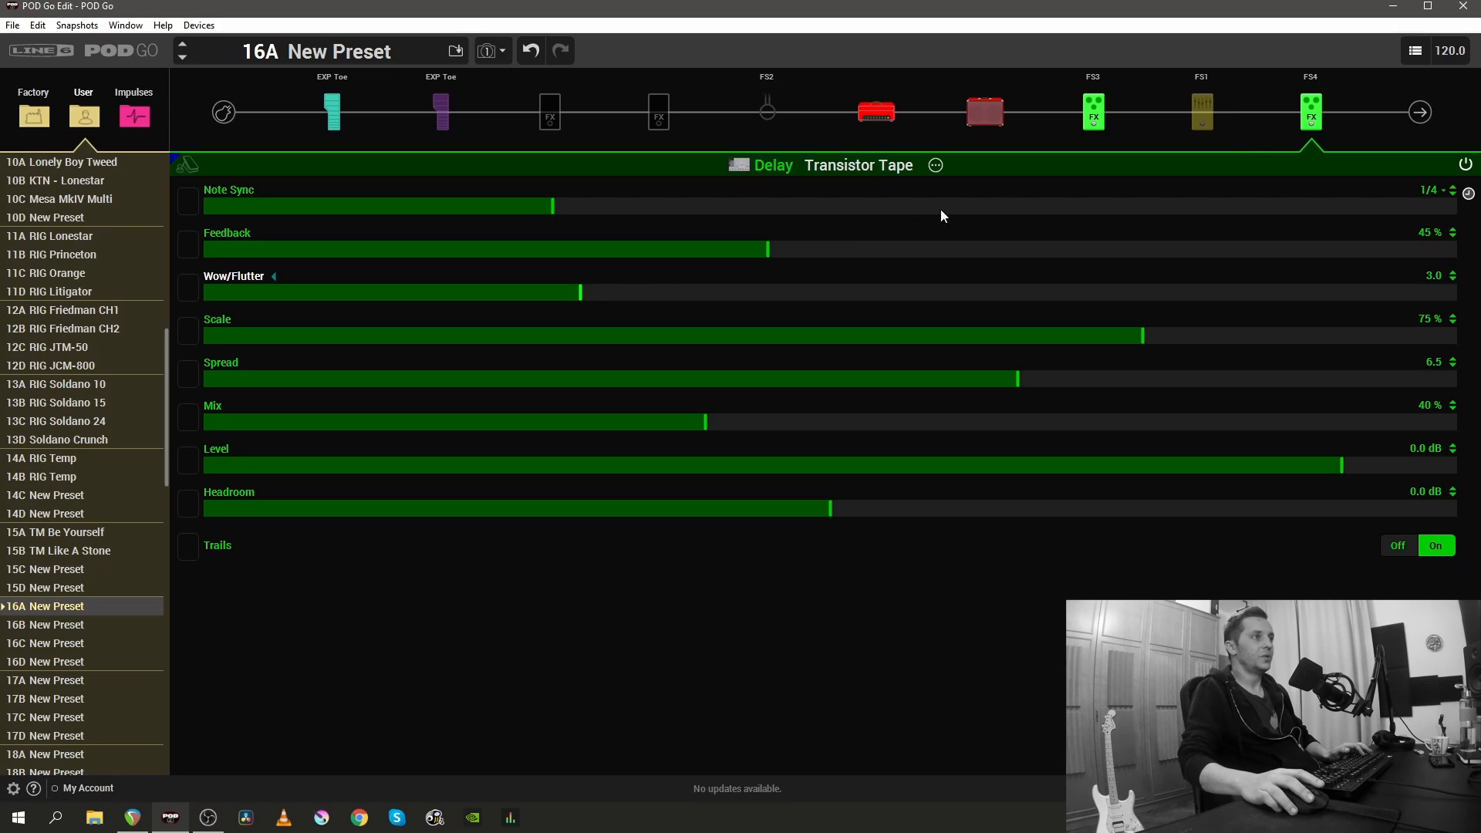
- Save the Transistor Tape's settings as its user default and display the Elephant Man delay's settings
right_click(1312, 116)
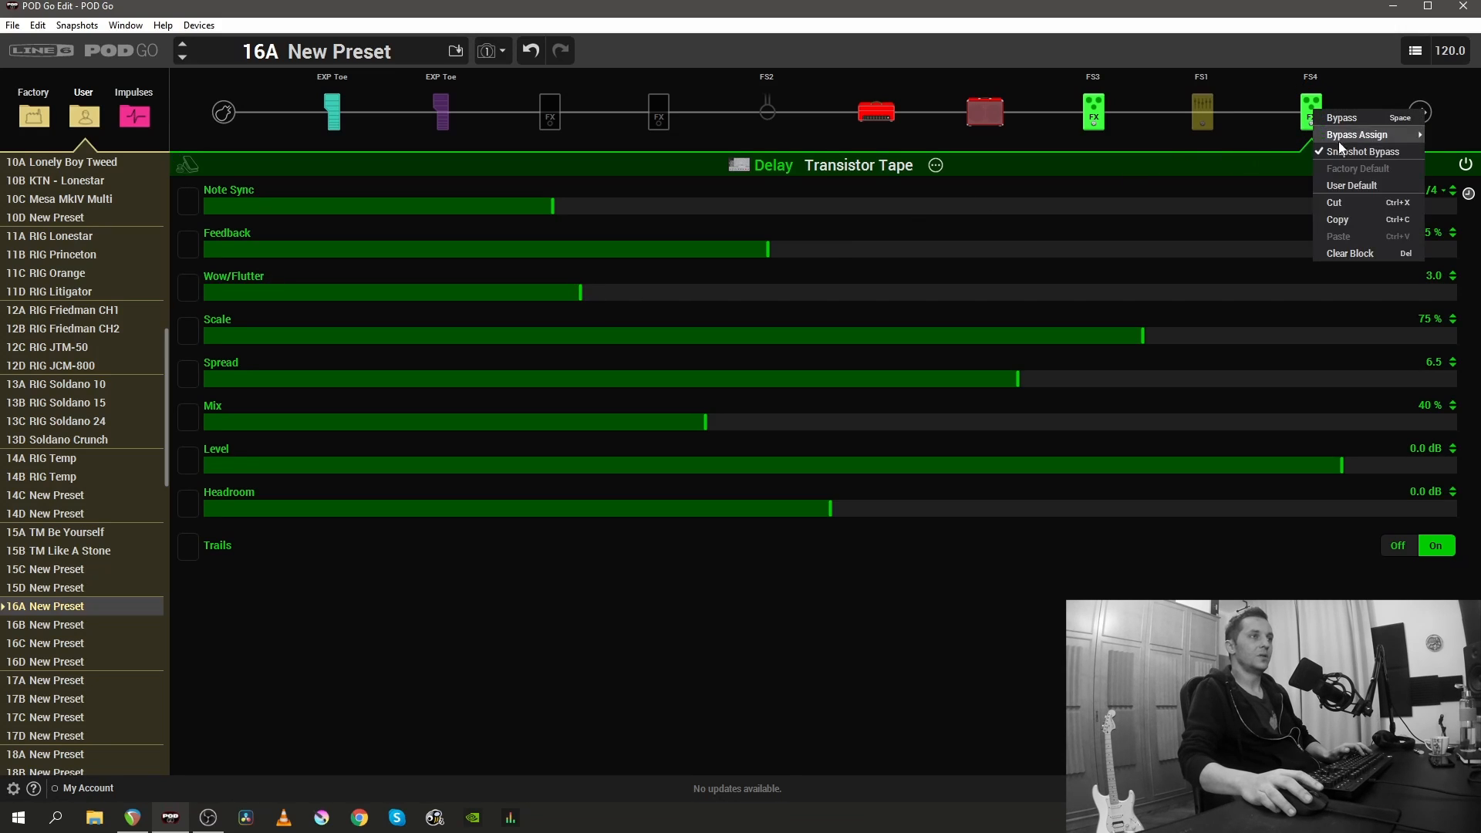
left_click(1340, 187)
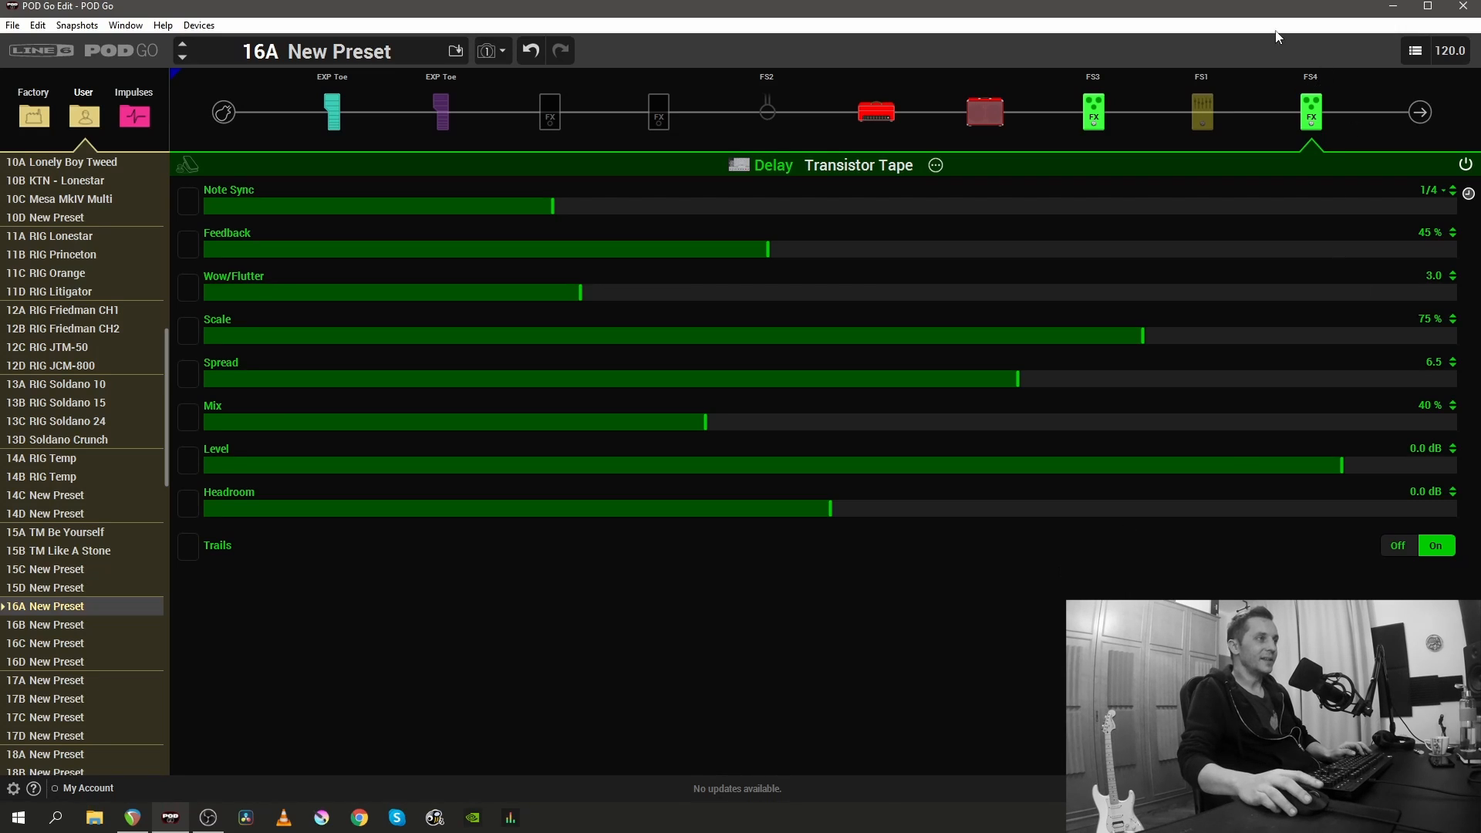
left_click(1104, 110)
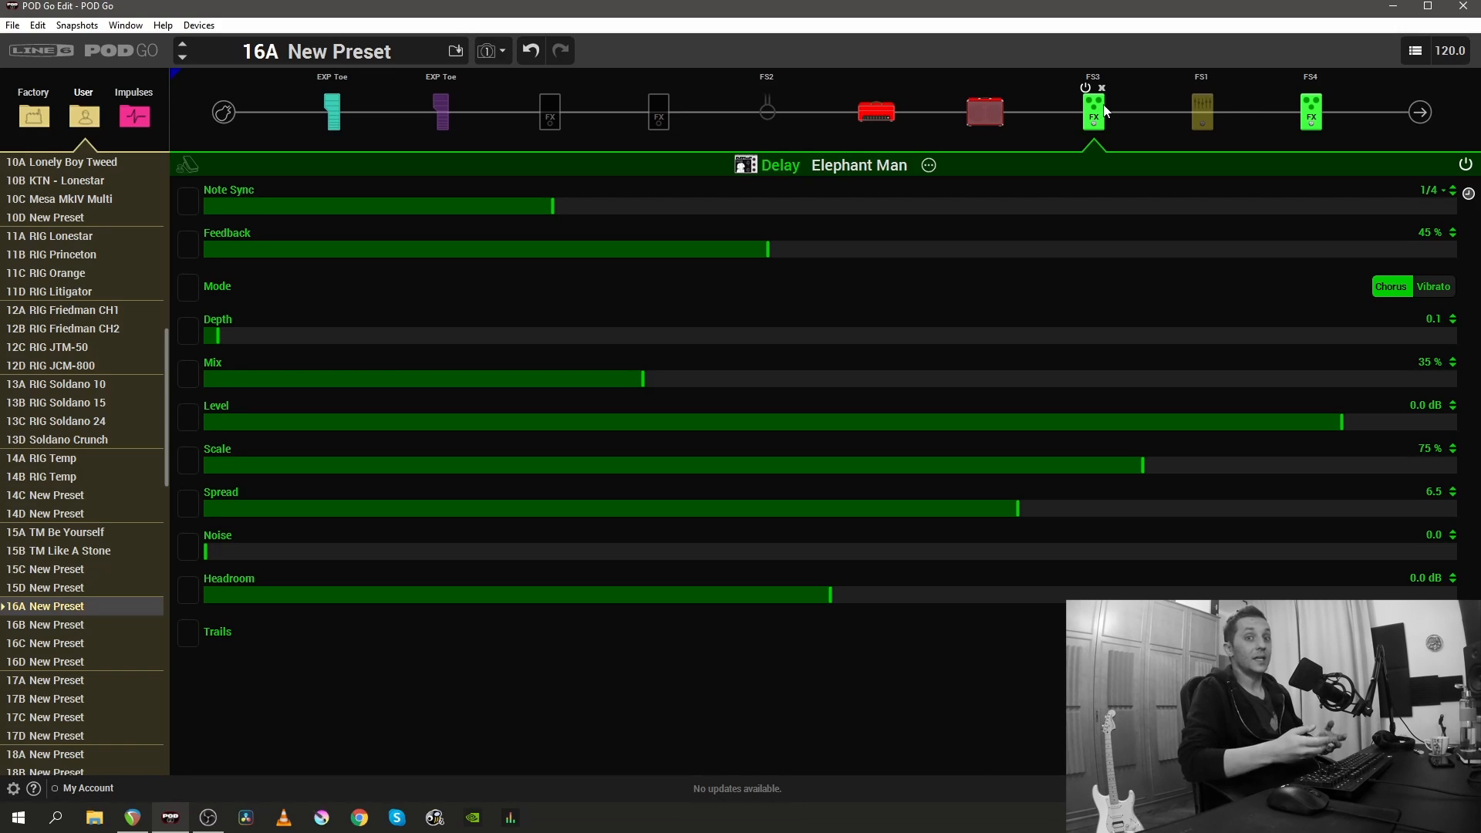
- Load the Scream 808 distortion into the second empty effects block, ahead of the amp
left_click(661, 118)
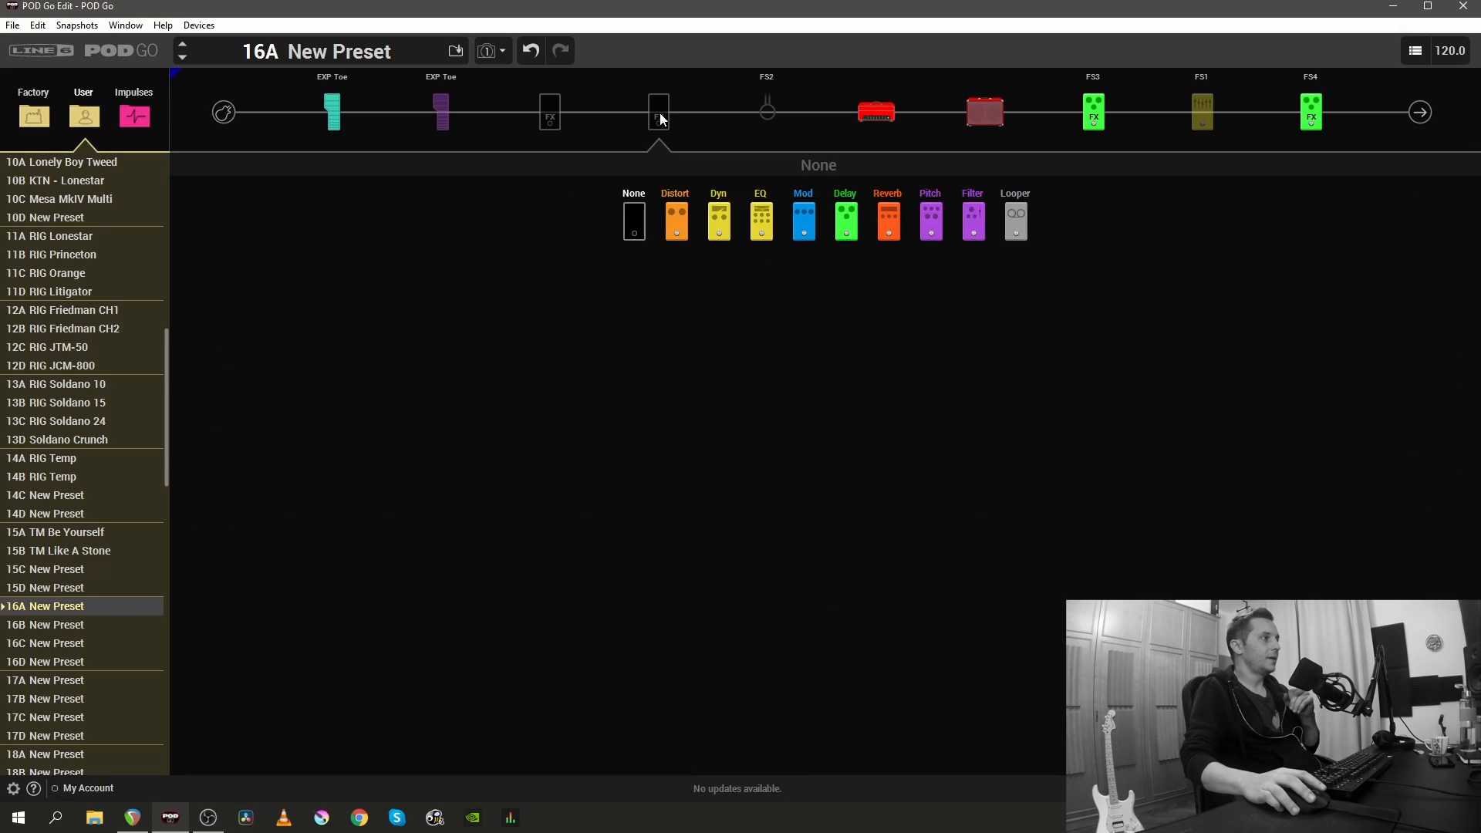
left_click(681, 220)
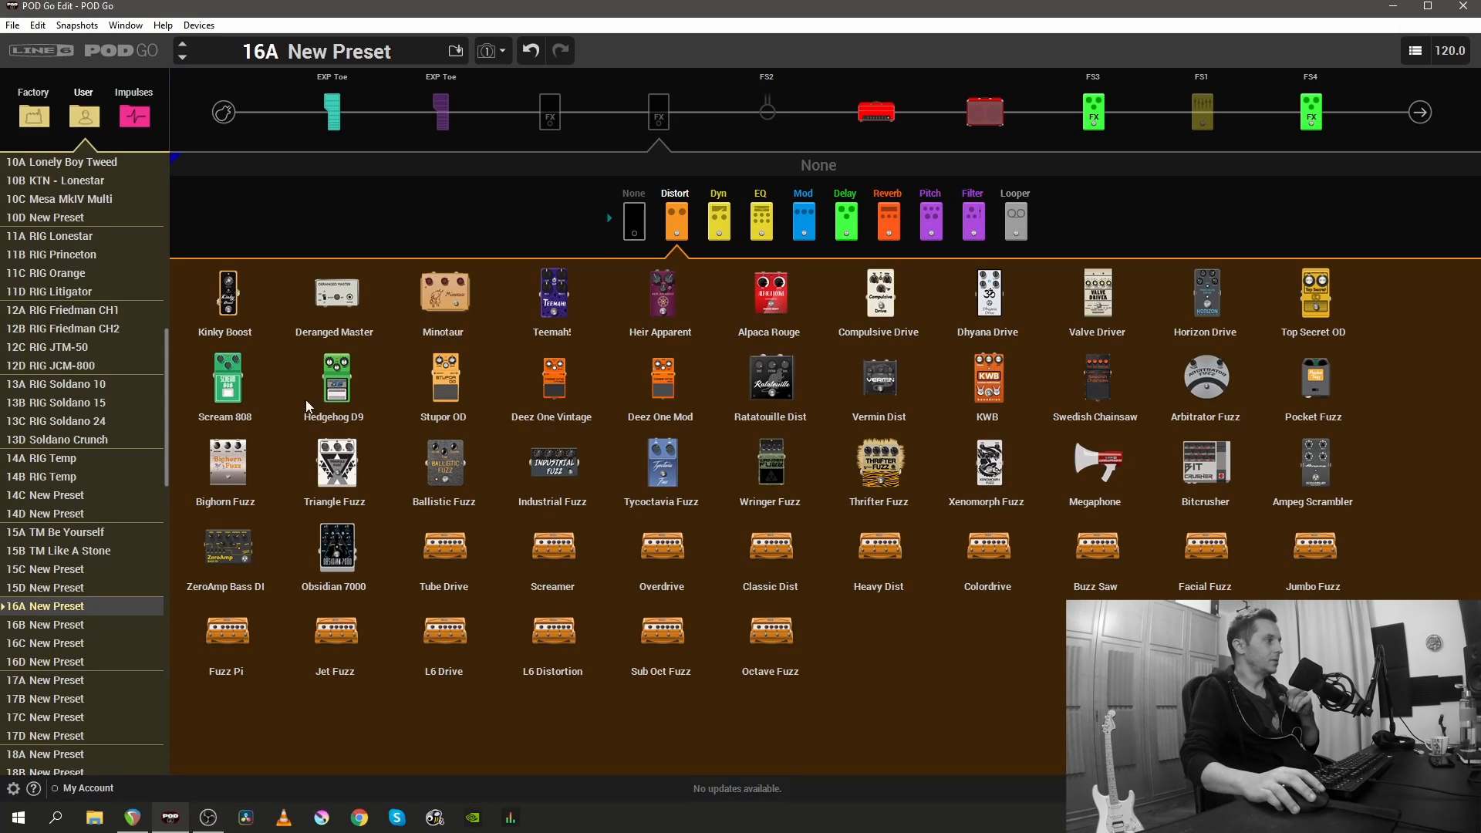
left_click(232, 399)
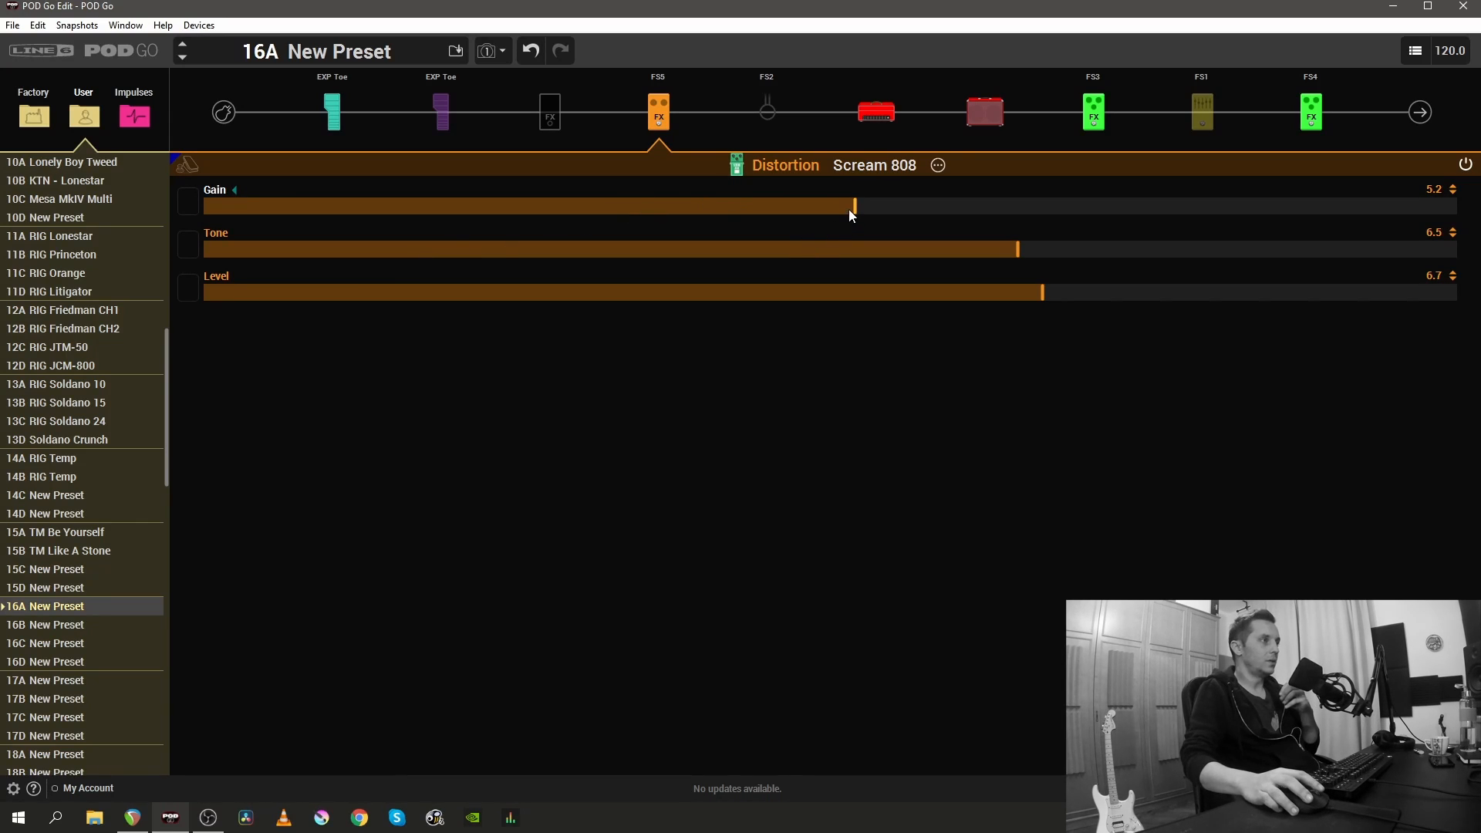
- Set the Scream 808's Gain to 0.0, Level to 10.0 and Tone to 8.0
left_click_drag(849, 210, 62, 231)
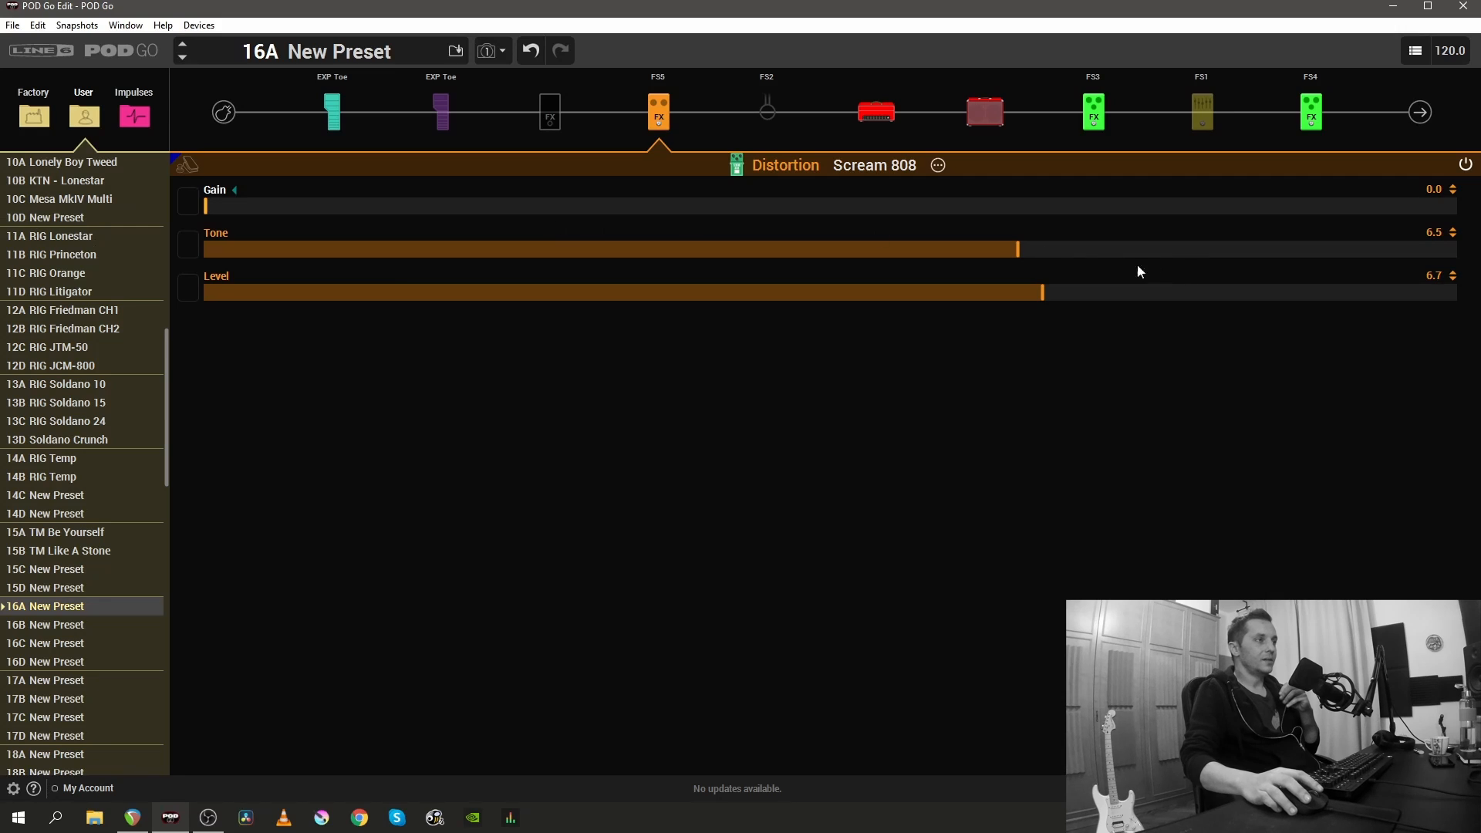
left_click_drag(1043, 293, 1458, 293)
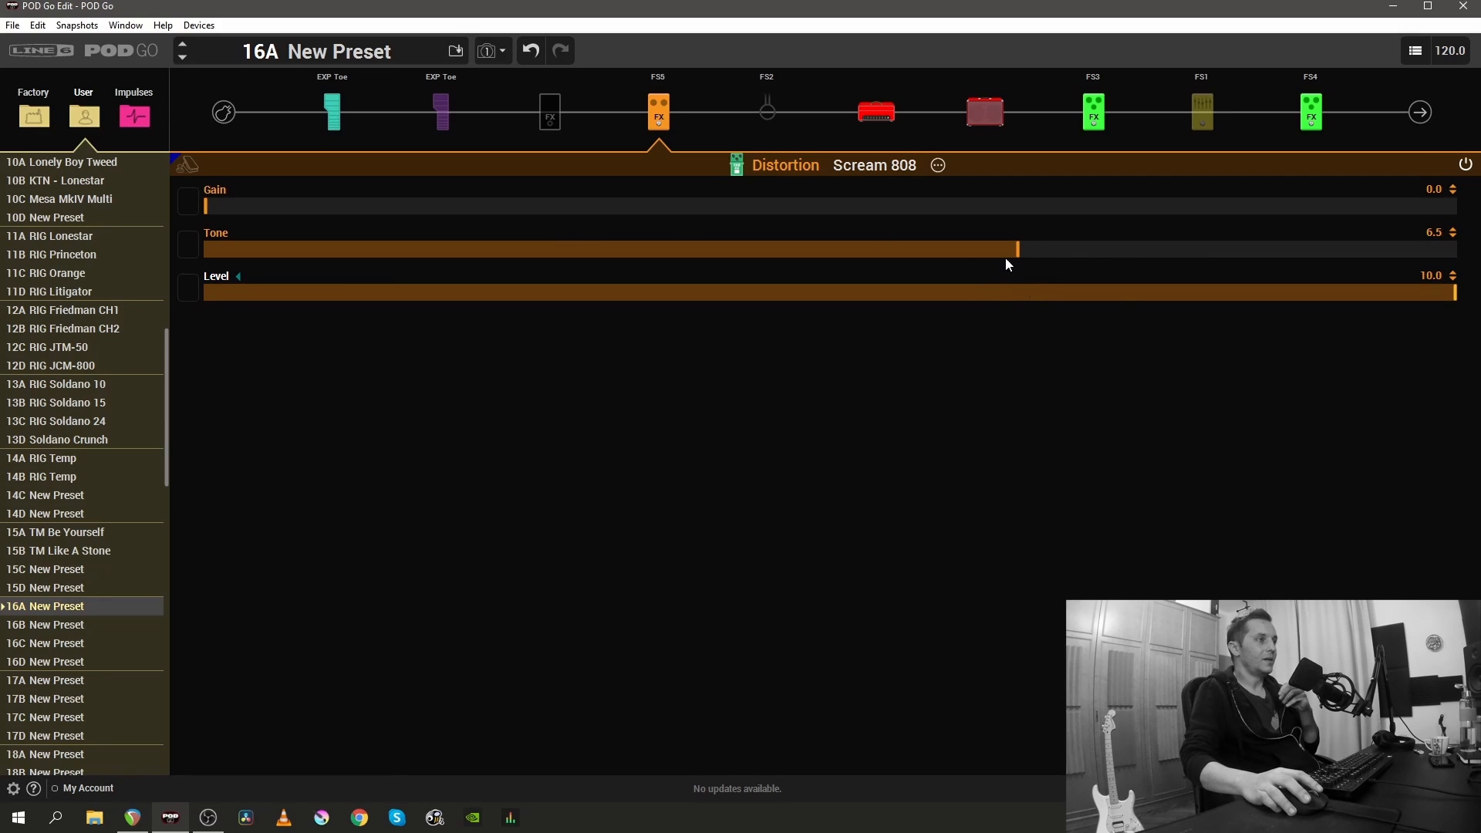
left_click_drag(1006, 258, 1054, 257)
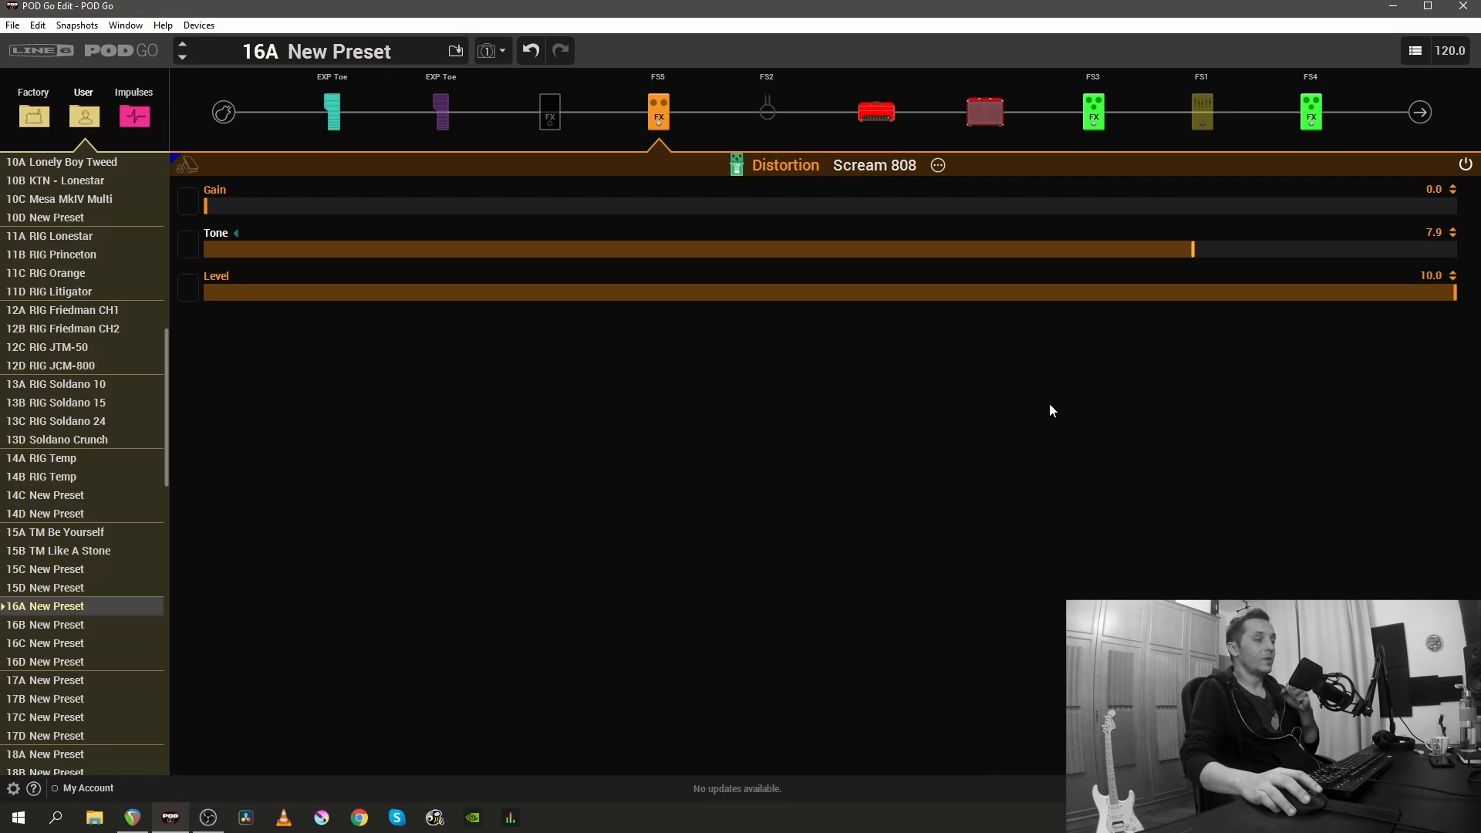
left_click_drag(1196, 256, 1204, 256)
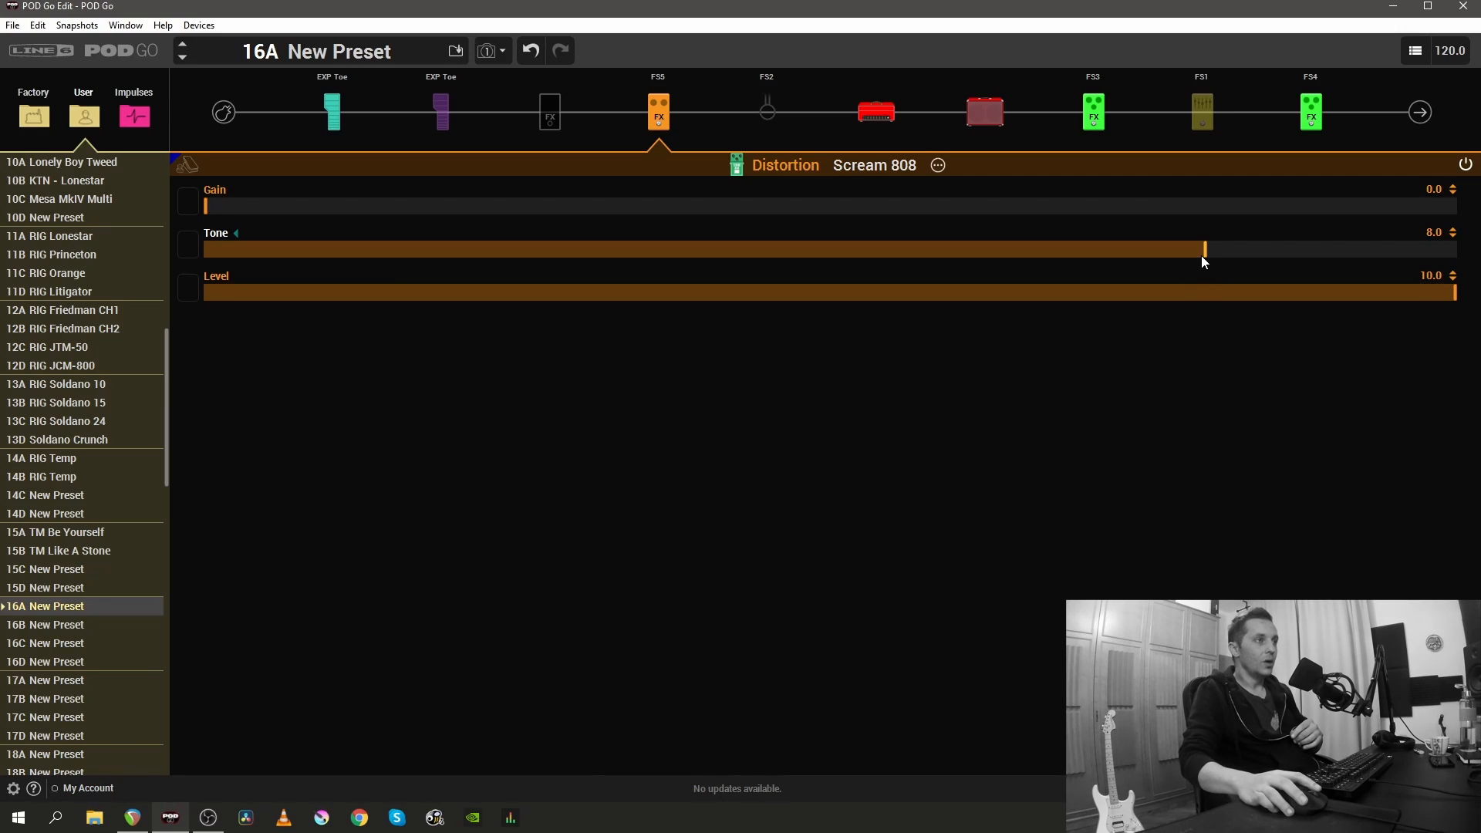
left_click_drag(1202, 257, 1003, 245)
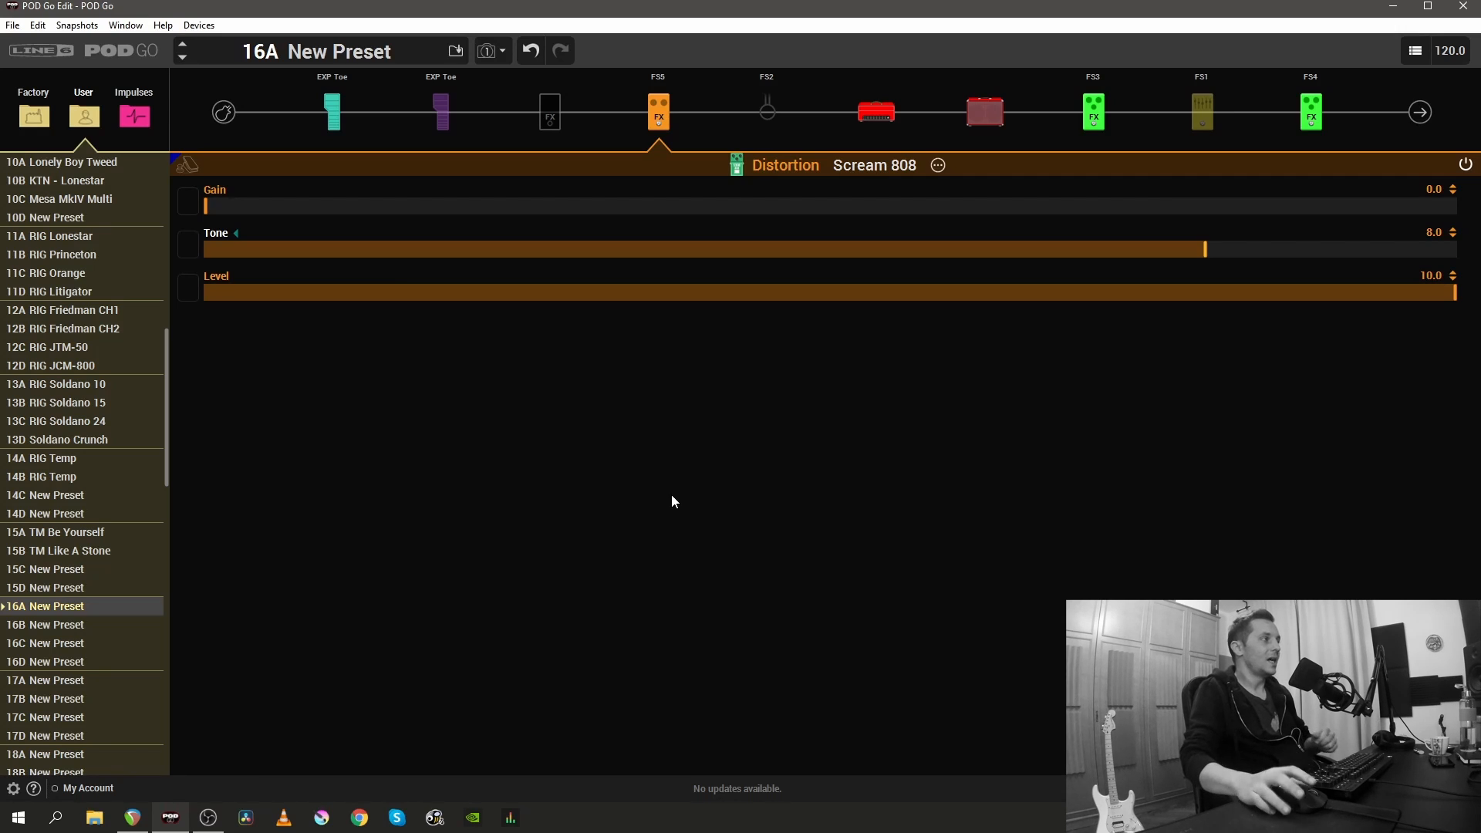
- Try the Scream 808 with Gain at 4.1 and Level at 7.0, and return them to 0.0 and 10.0
left_click(717, 206)
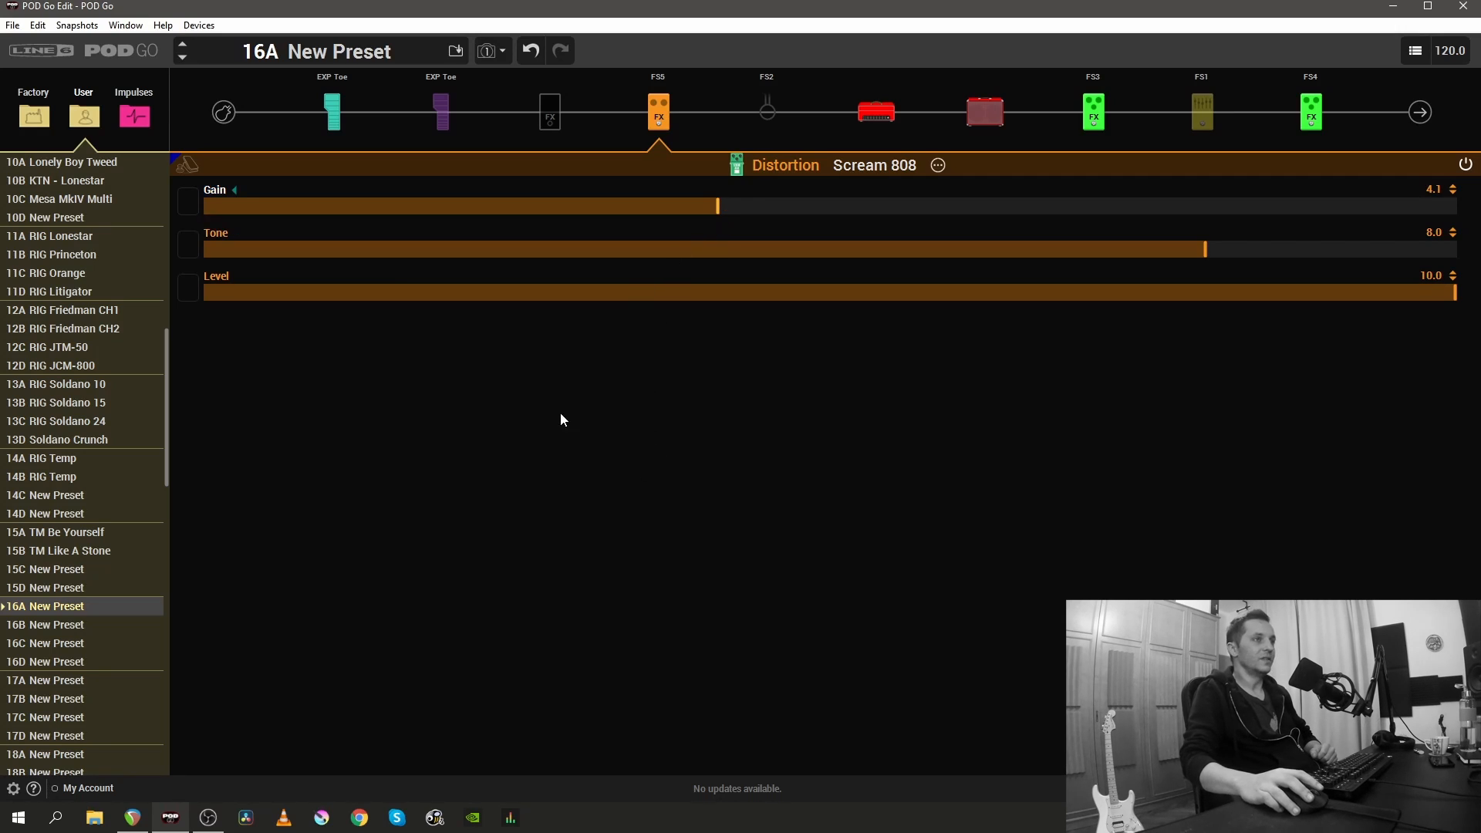
left_click(1079, 298)
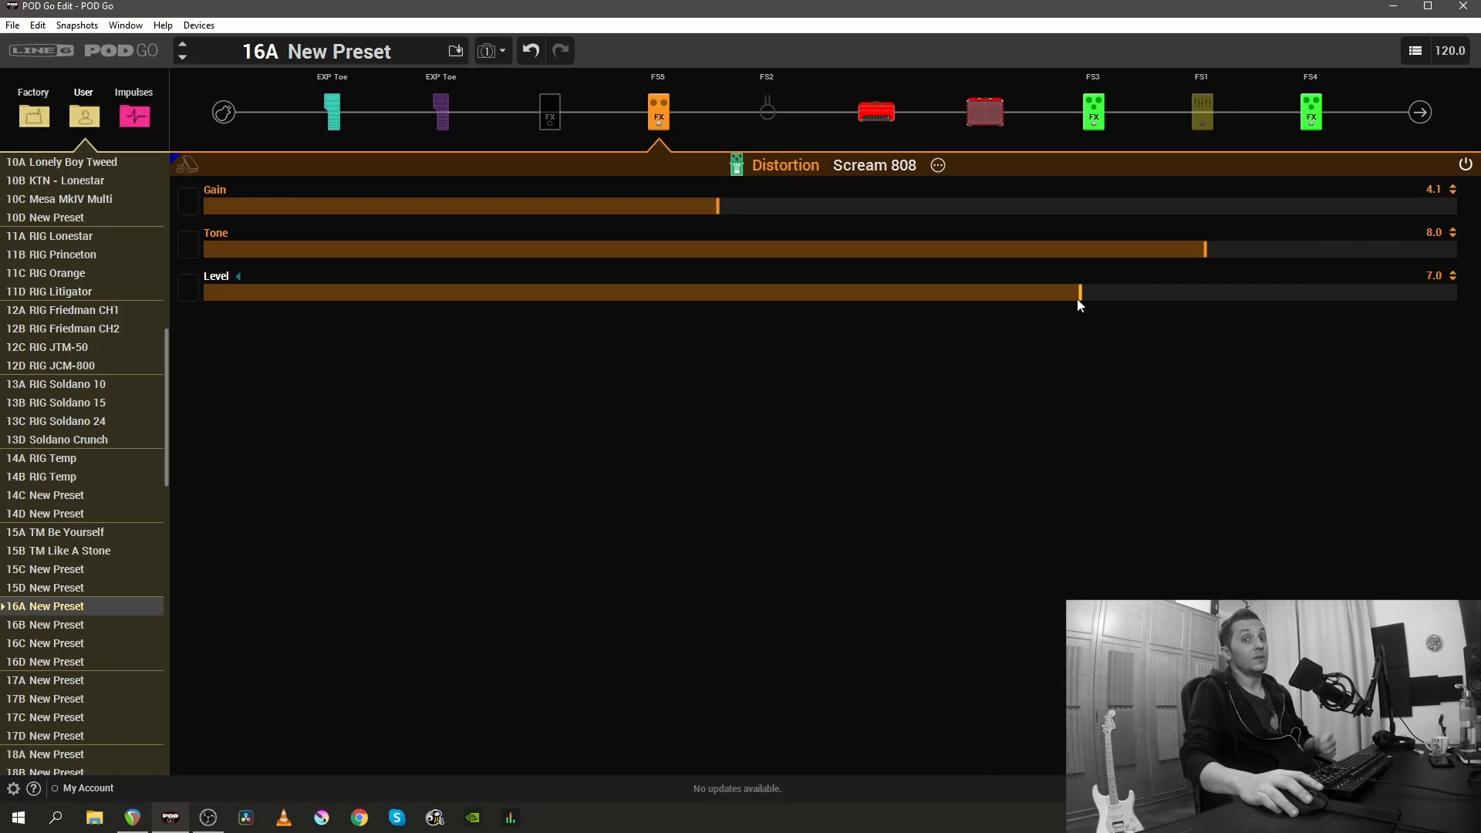
left_click_drag(1081, 298, 1458, 301)
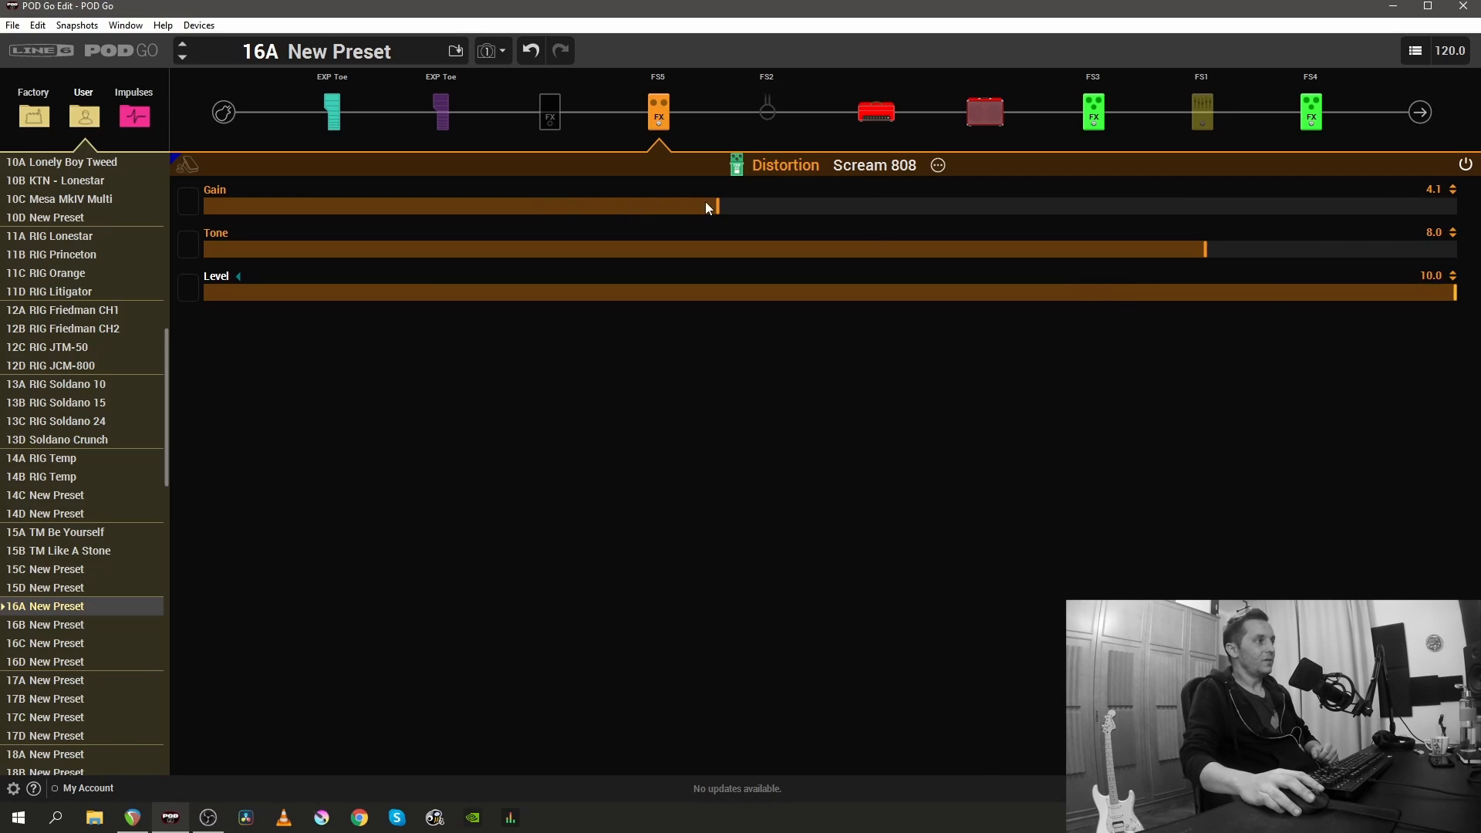
left_click_drag(717, 206, 5, 216)
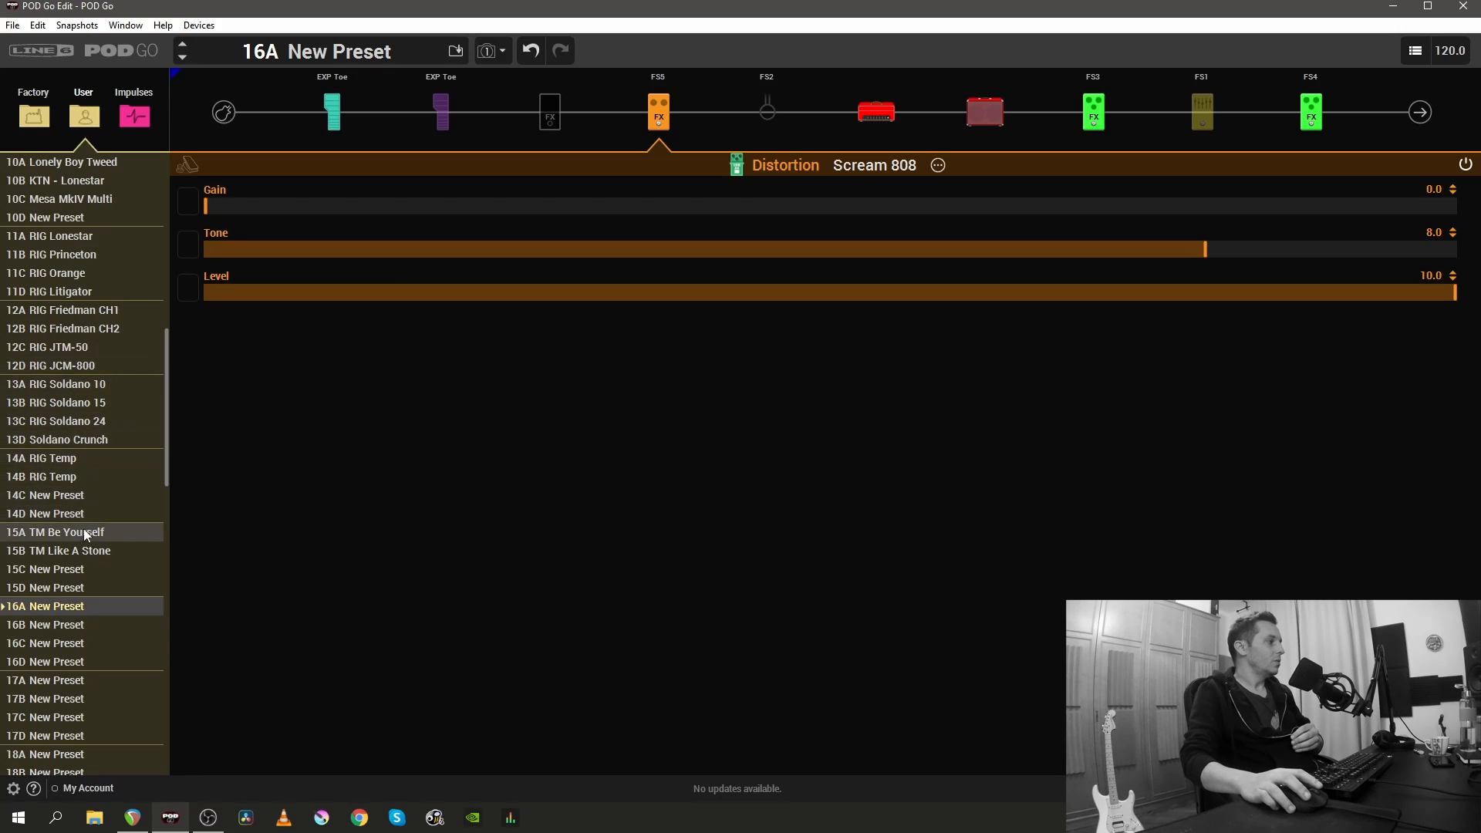
- Load the user preset 11C RIG Orange
left_click(72, 266)
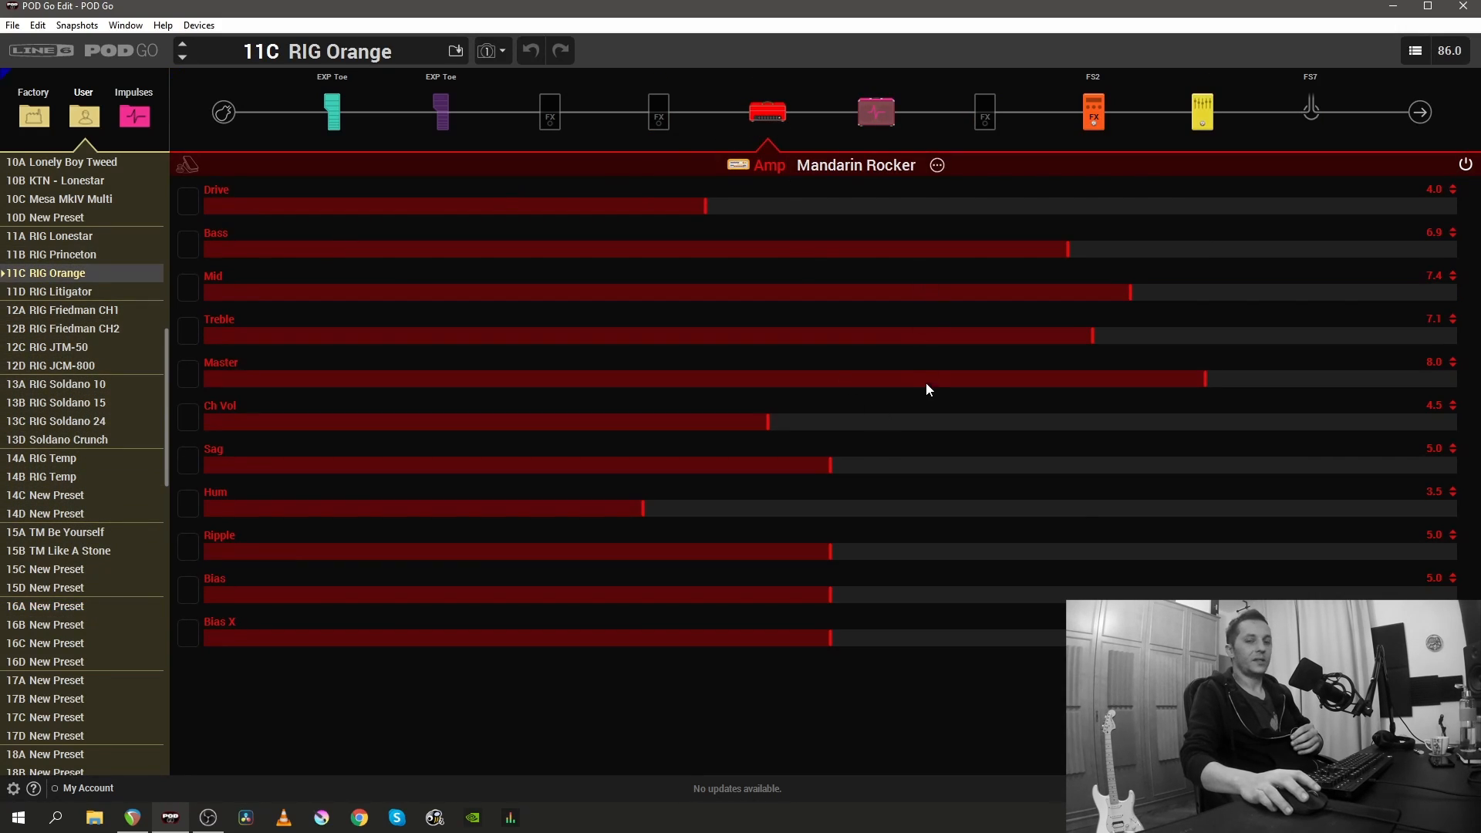